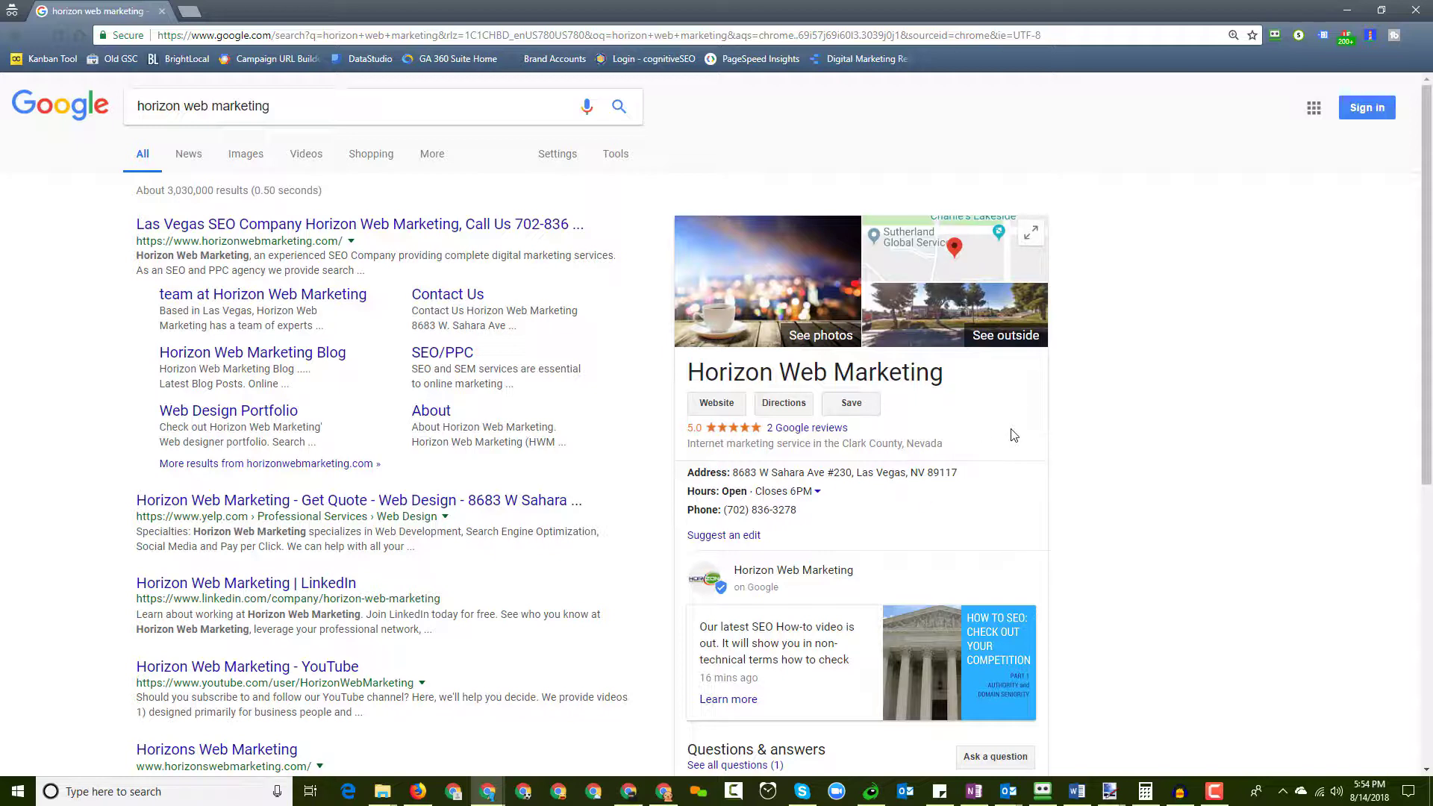
Open the latest Google post in the Horizon Web Marketing business listing, look through the older posts, and close the post view
scroll(1013, 435, down, 3)
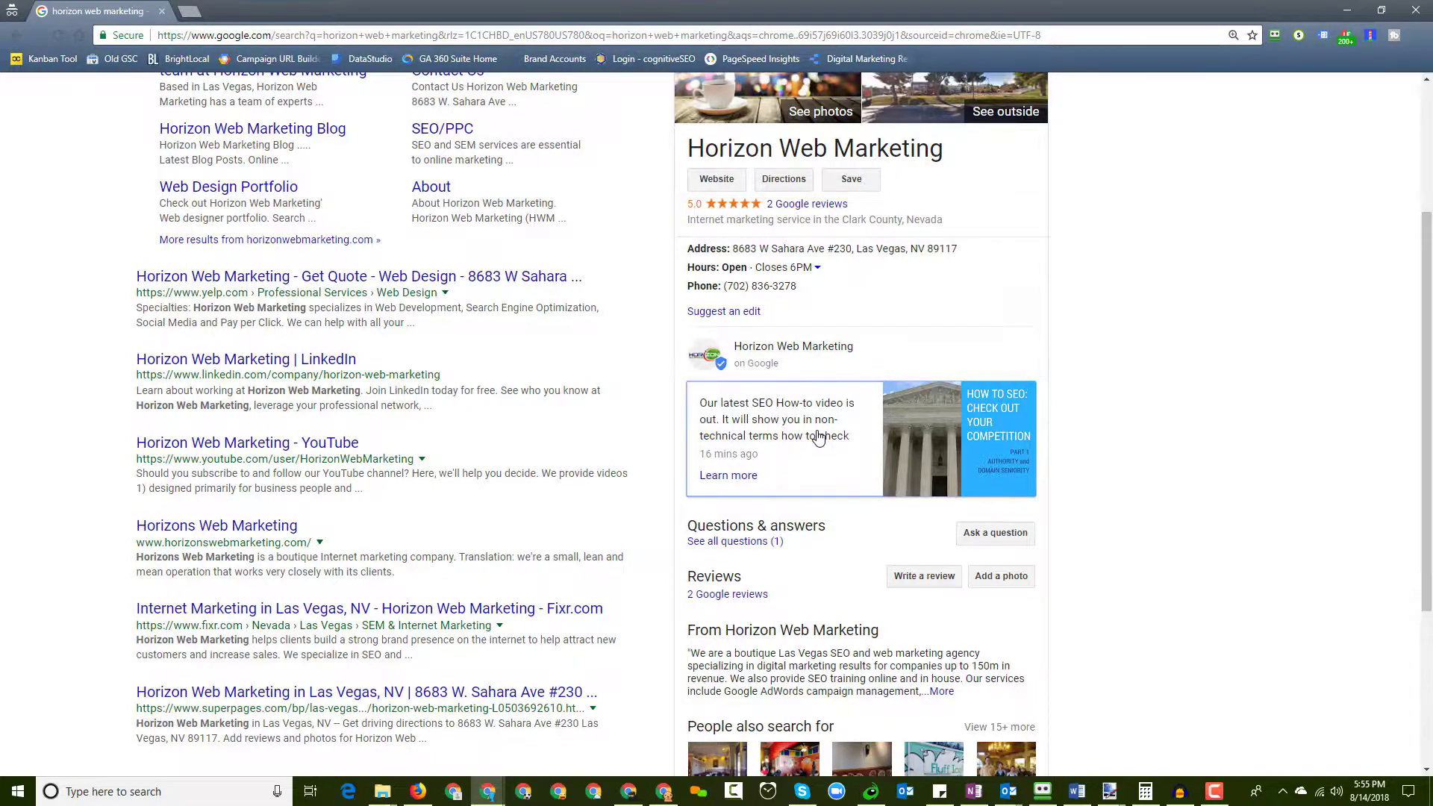
click(819, 438)
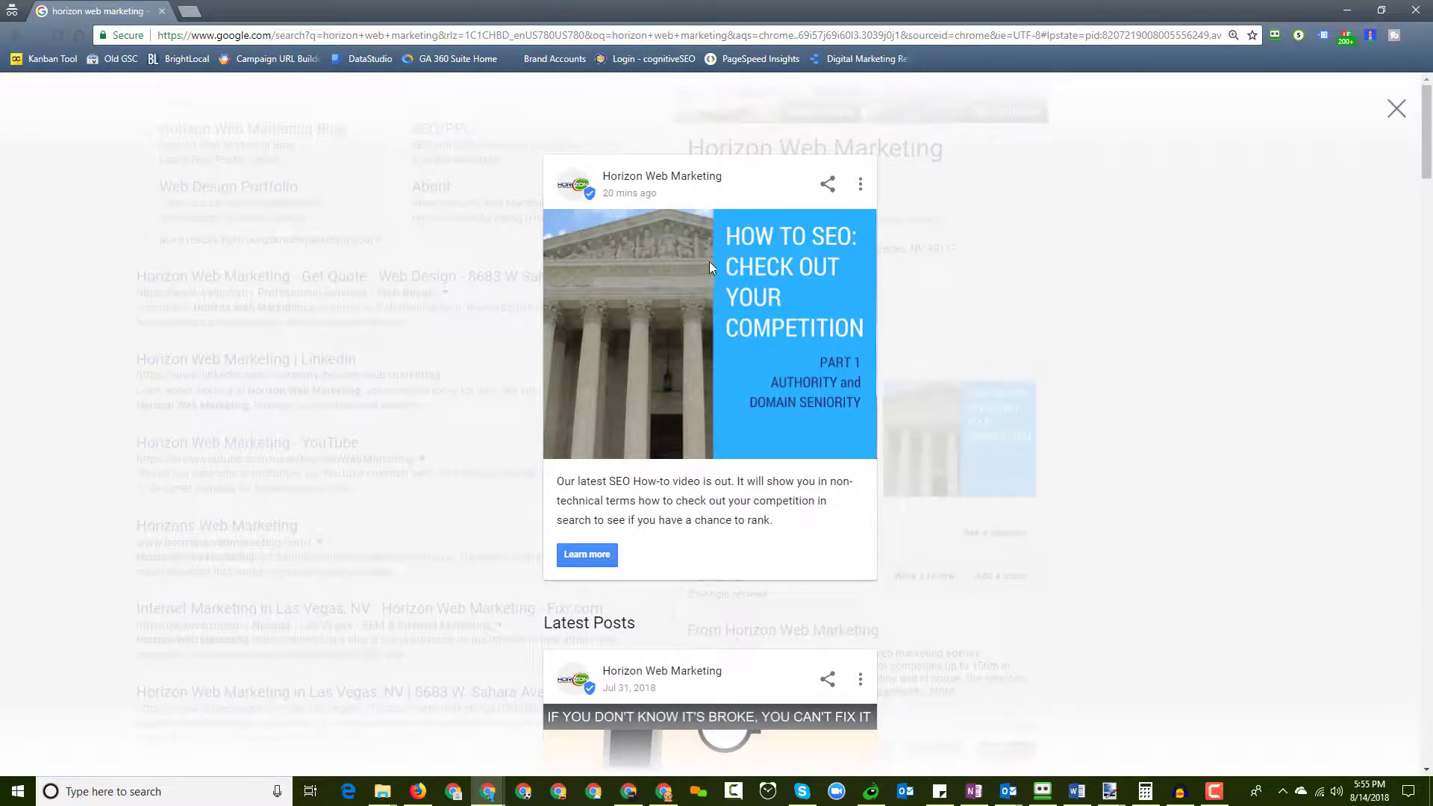
scroll(709, 266, down, 6)
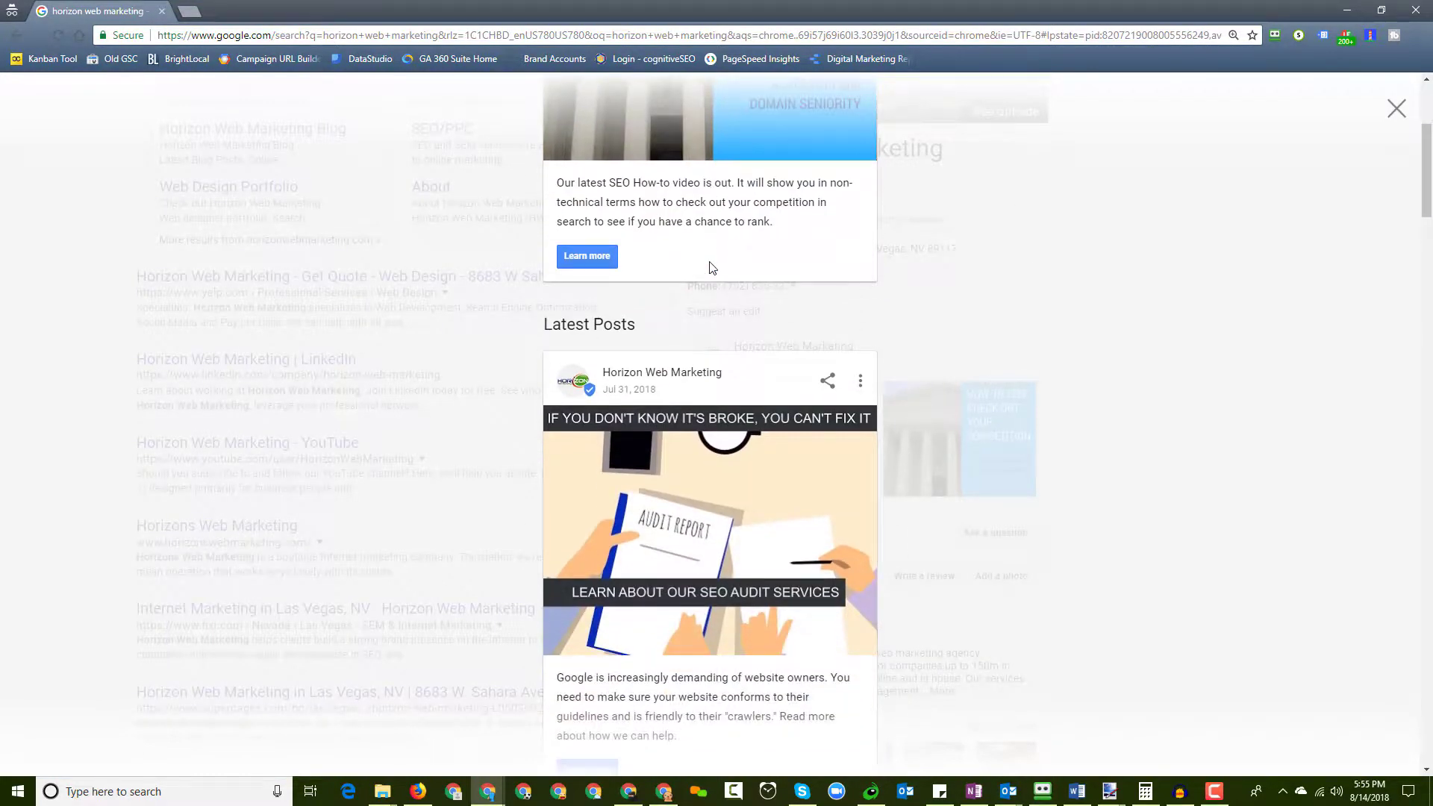
scroll(711, 268, down, 2)
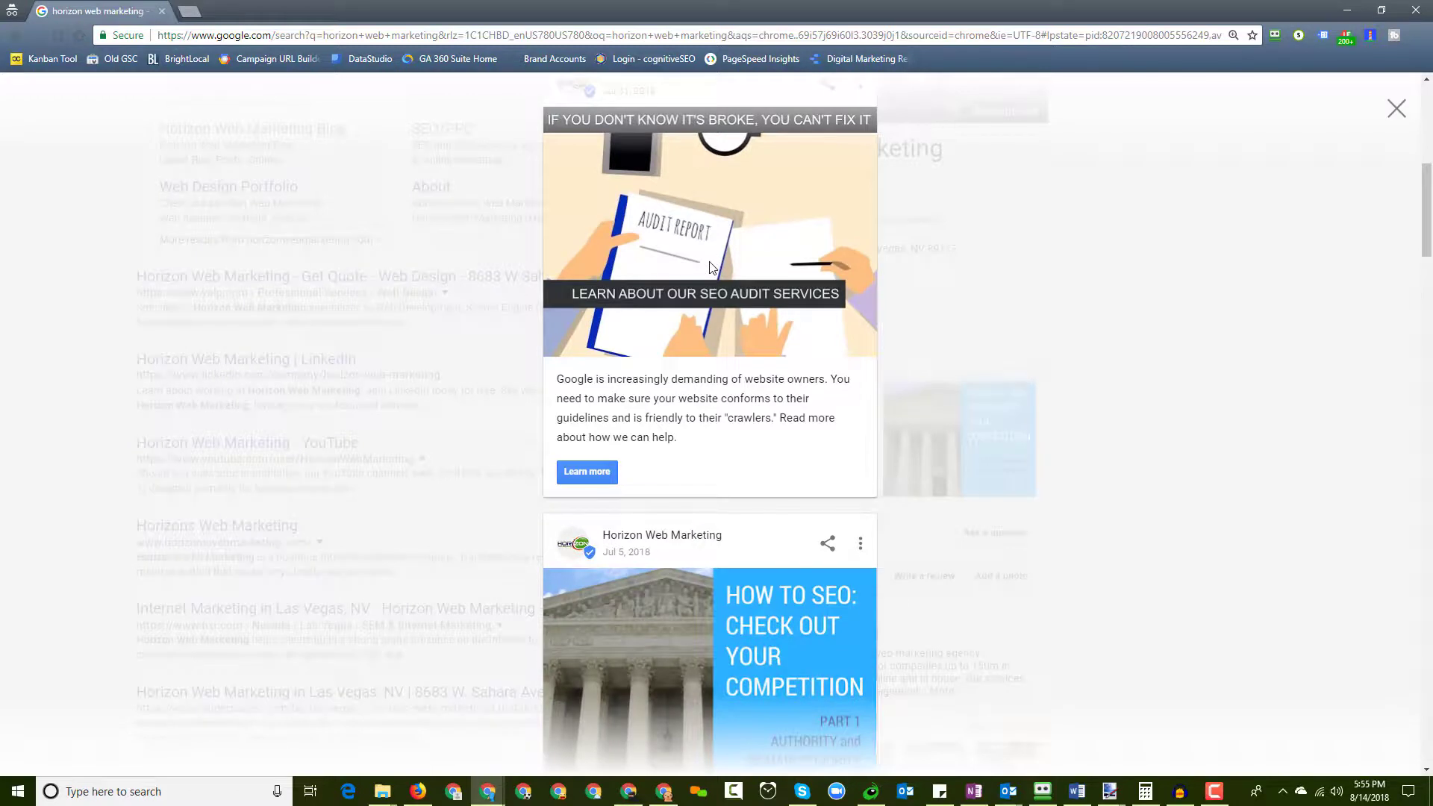
scroll(709, 267, down, 8)
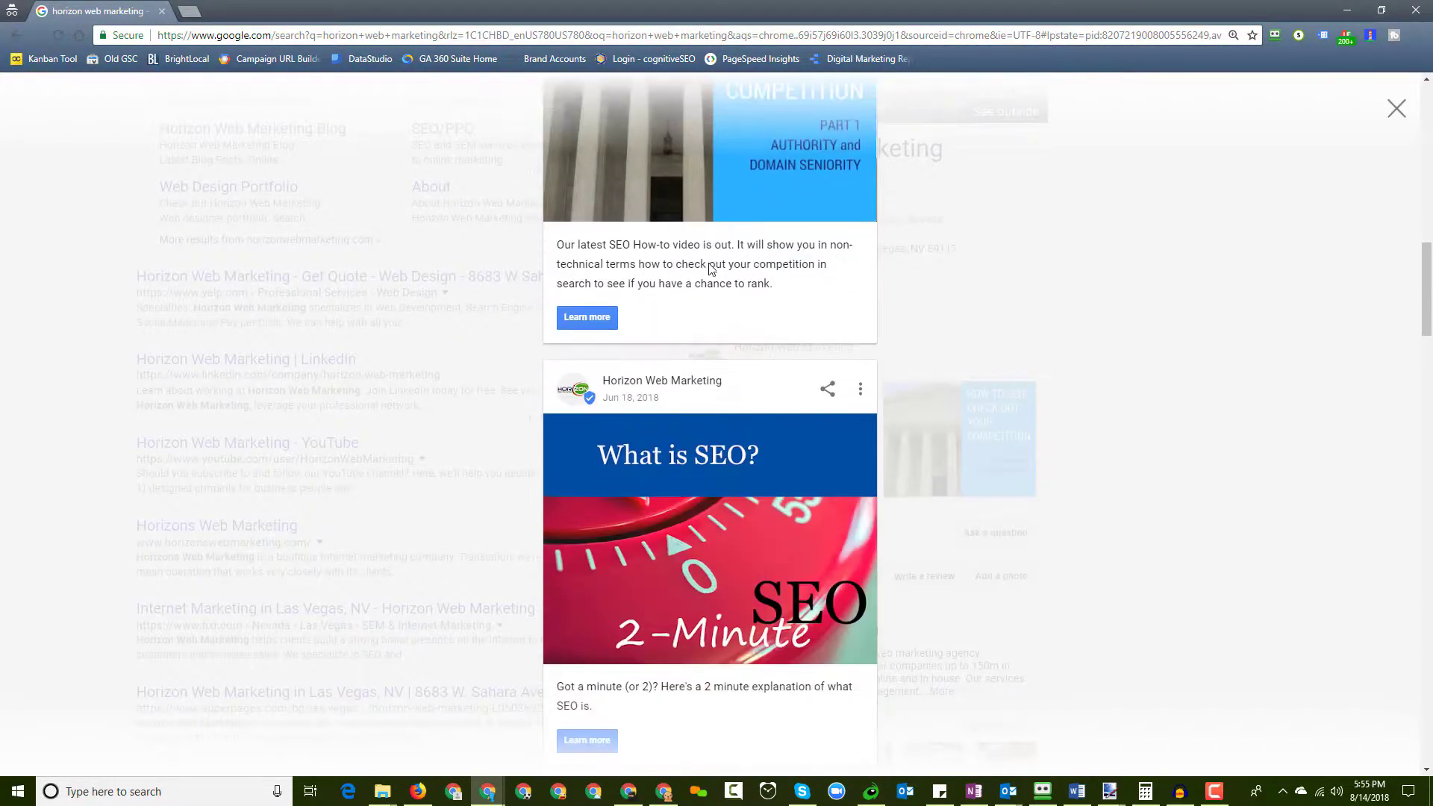
scroll(710, 268, down, 3)
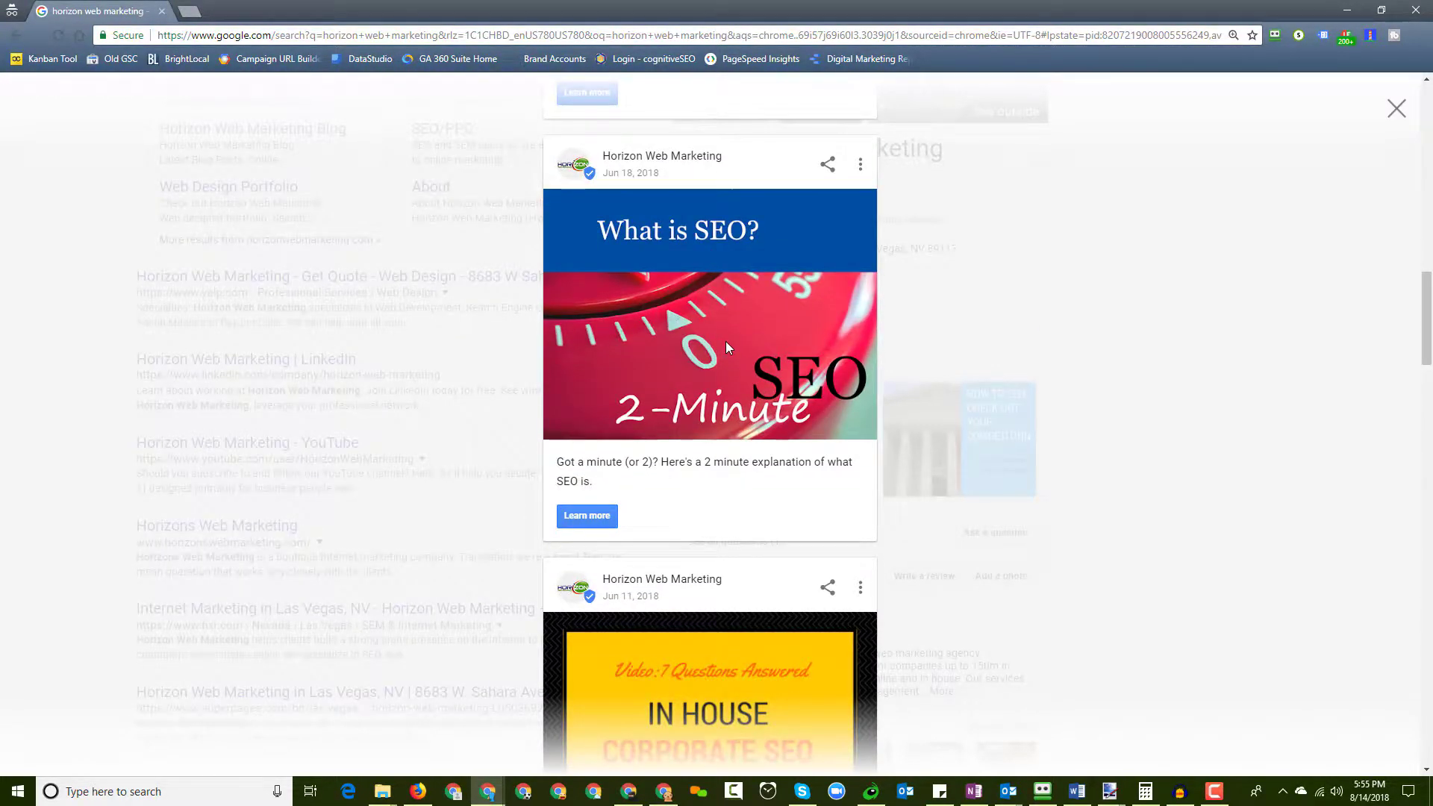
scroll(726, 342, up, 14)
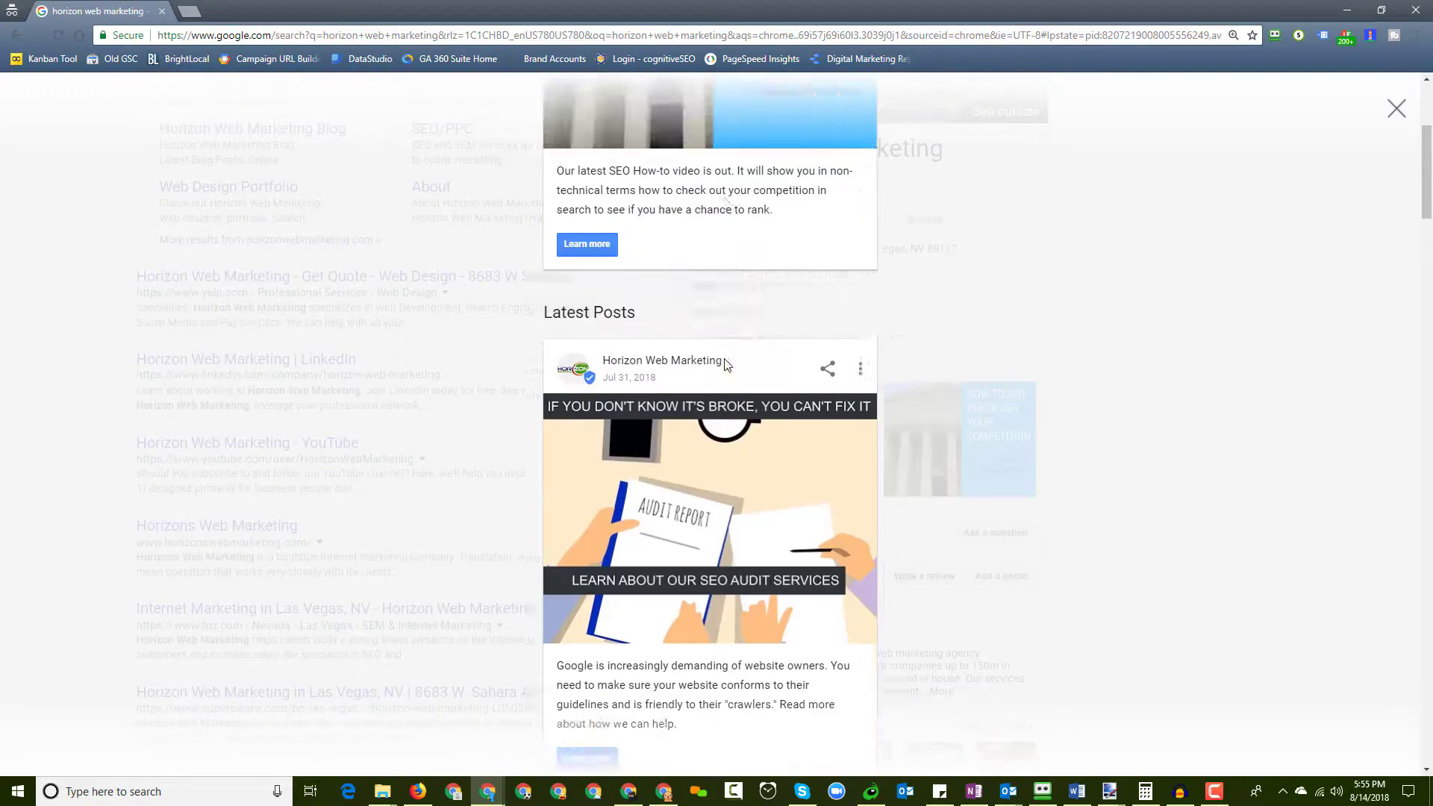
scroll(724, 365, up, 4)
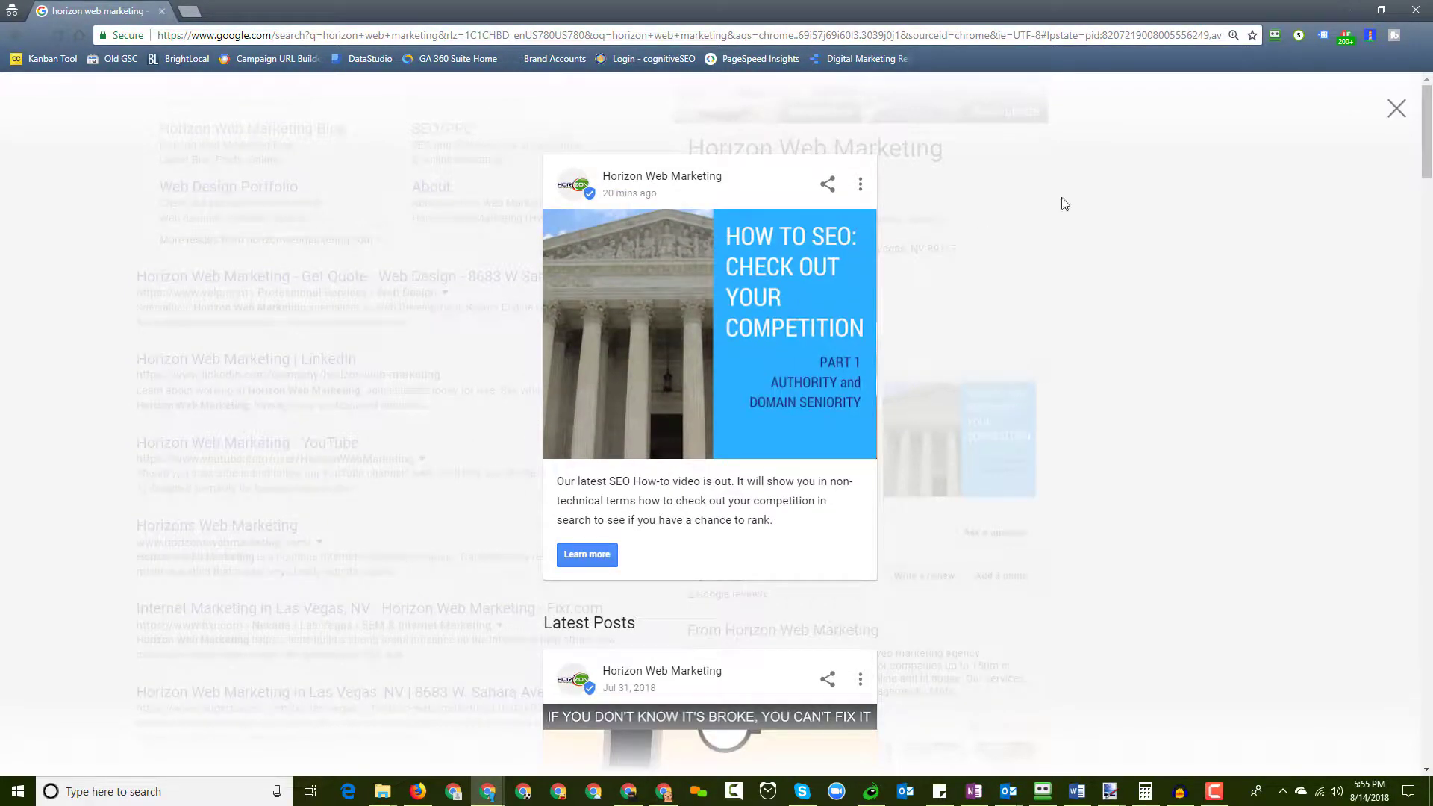
click(1396, 109)
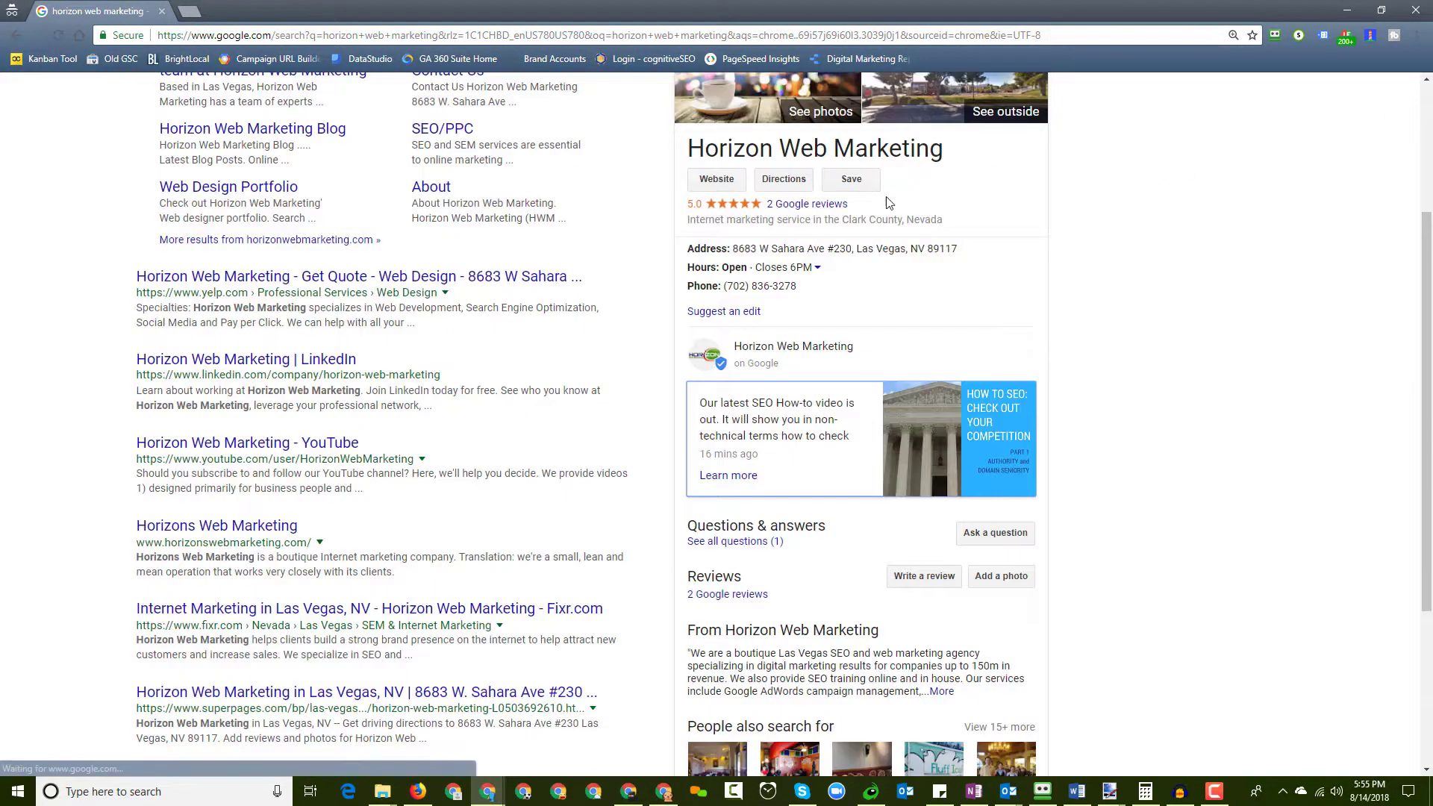
Follow the post's Learn more link to its YouTube video and return to the search results
click(723, 485)
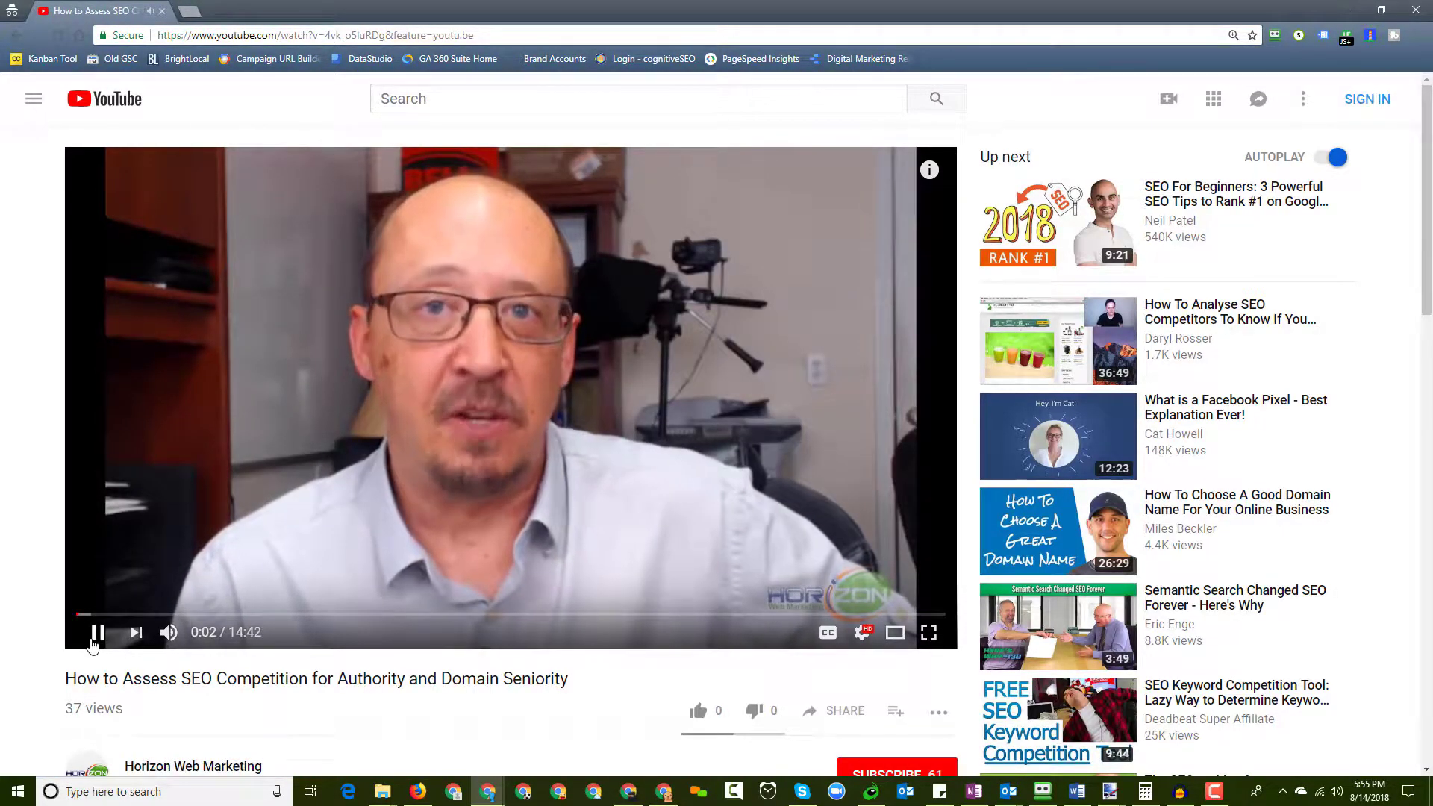
click(168, 399)
click(16, 35)
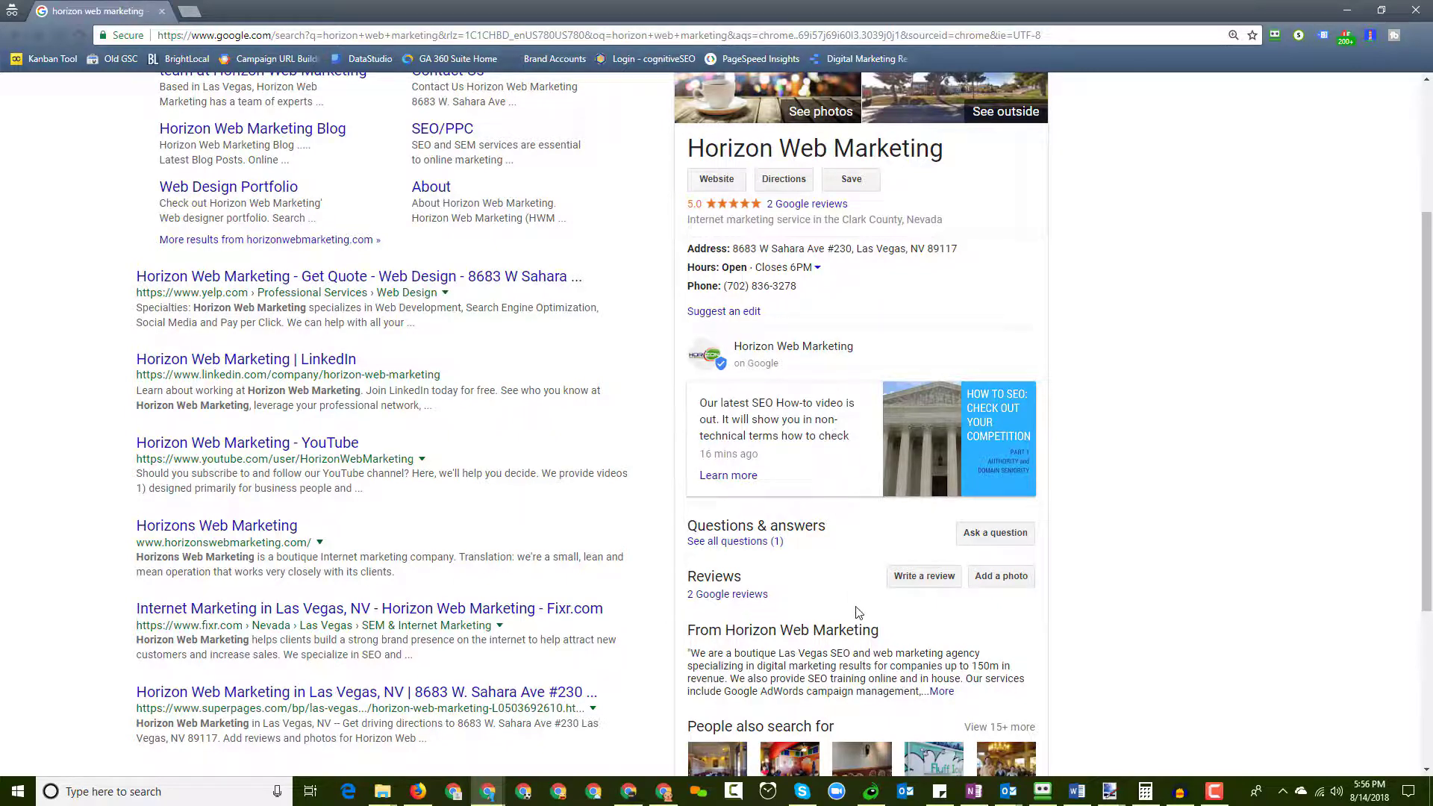
Switch to the Word document "catalog of GMB posts.docx" and review the catalogued posts with their Learn more links and view counts
key(alt+Tab)
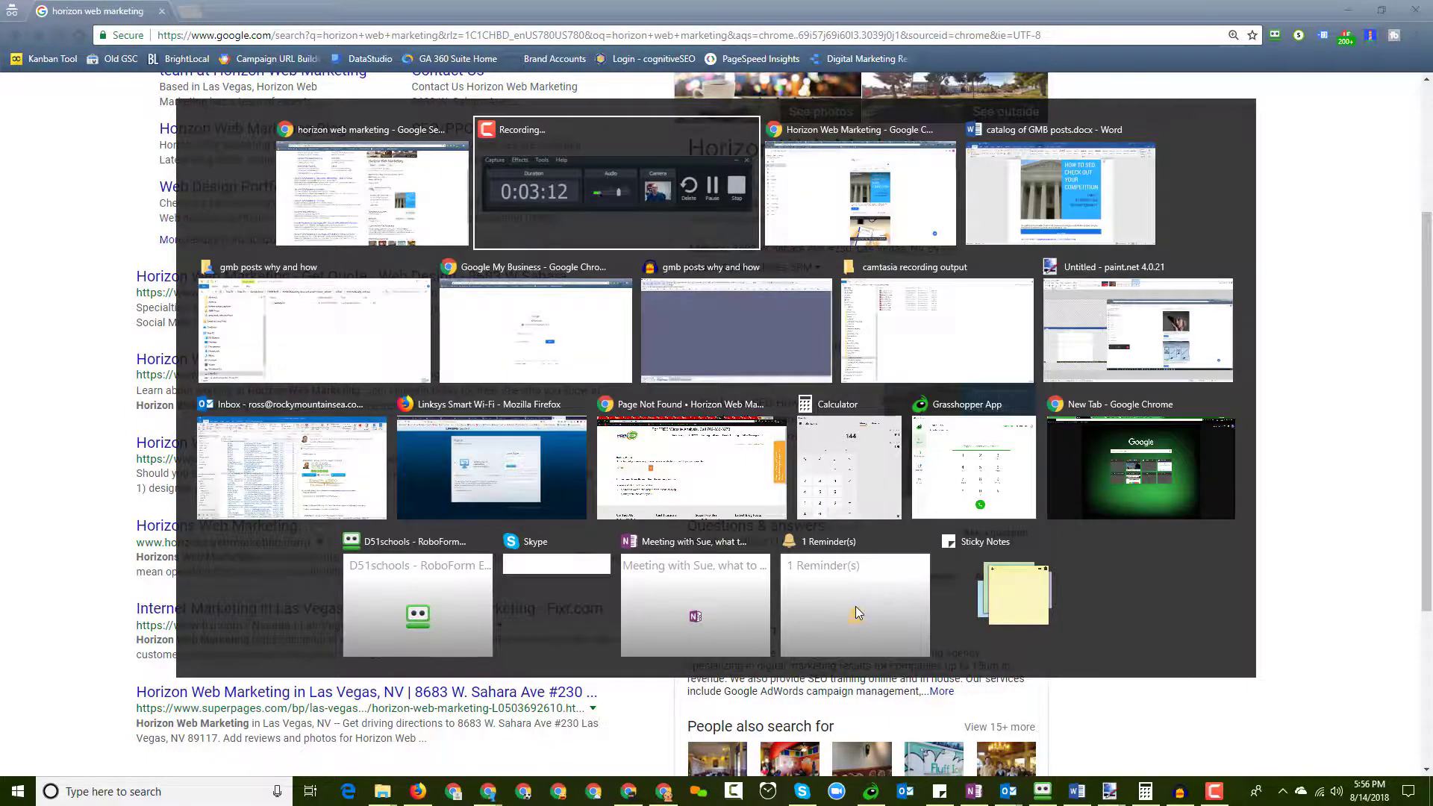
key(alt+Tab)
key(alt+Tab)
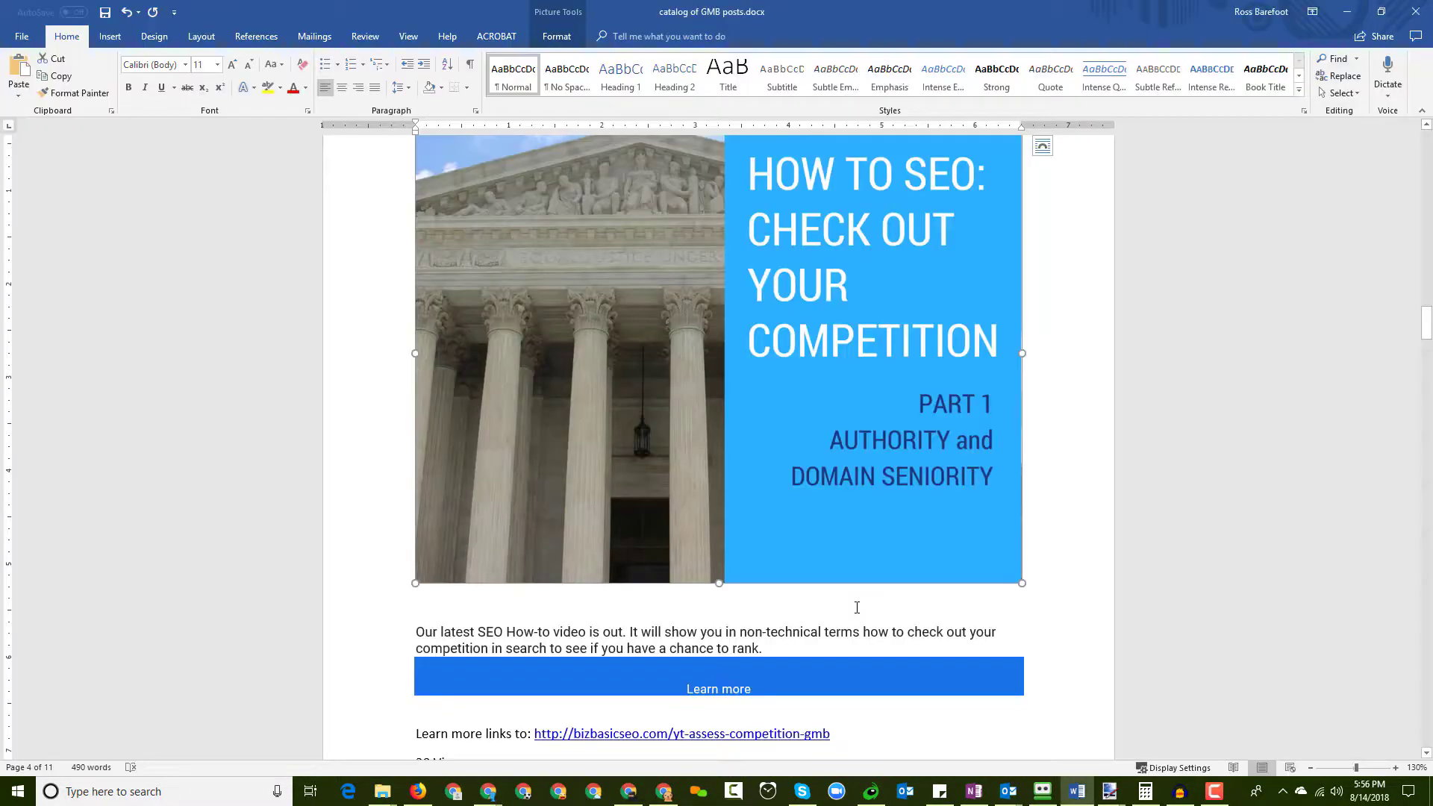
scroll(856, 607, down, 5)
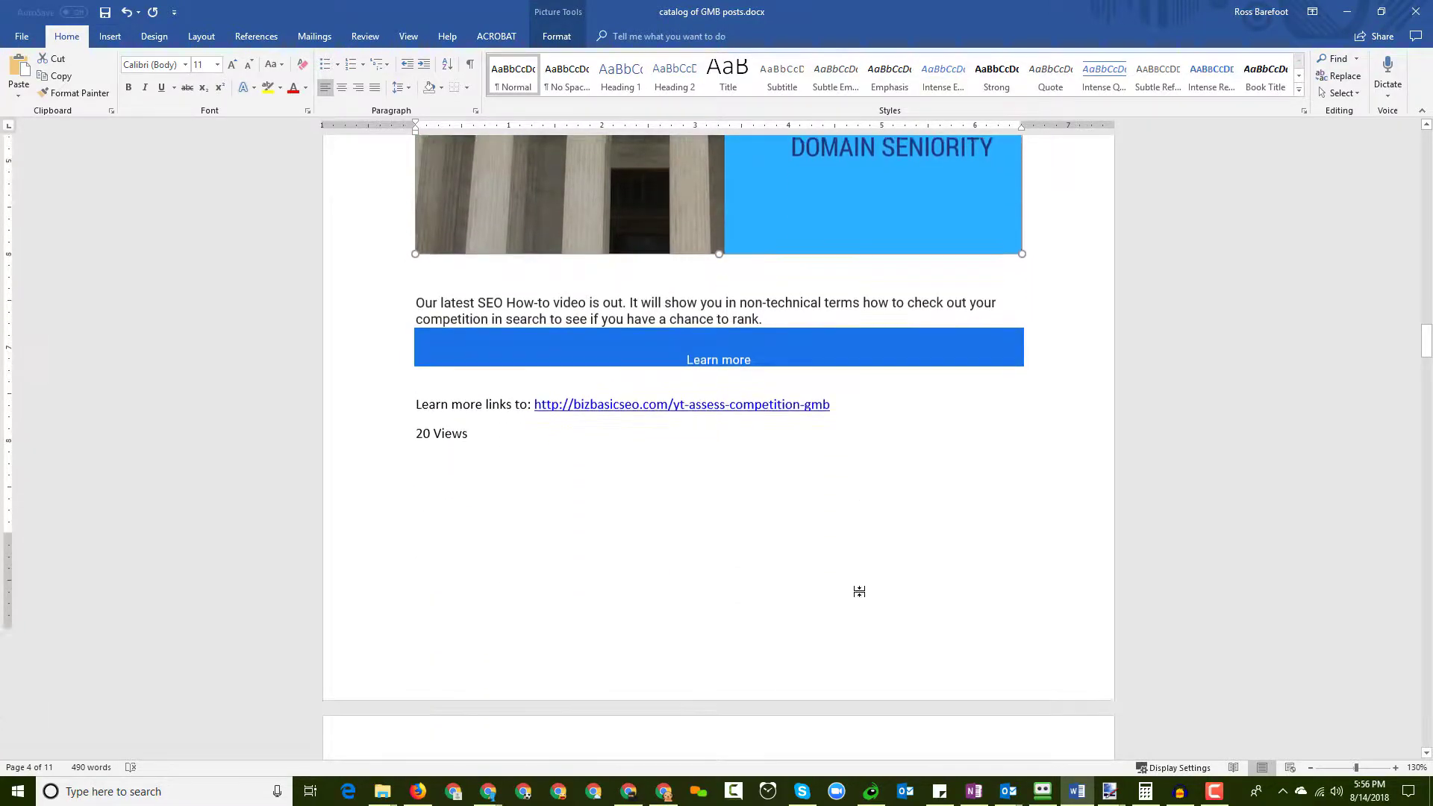
scroll(859, 591, down, 15)
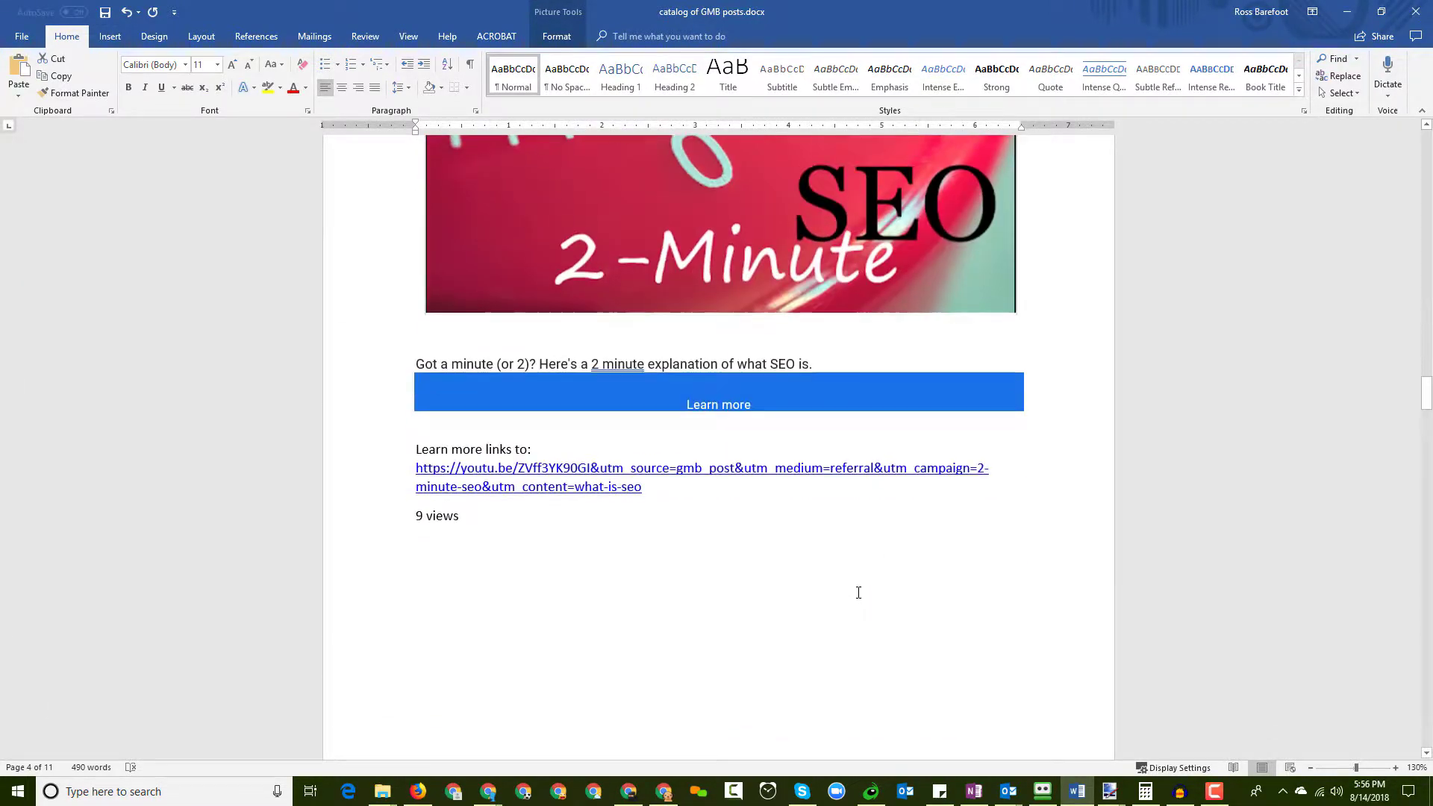
scroll(857, 592, down, 11)
scroll(862, 583, up, 6)
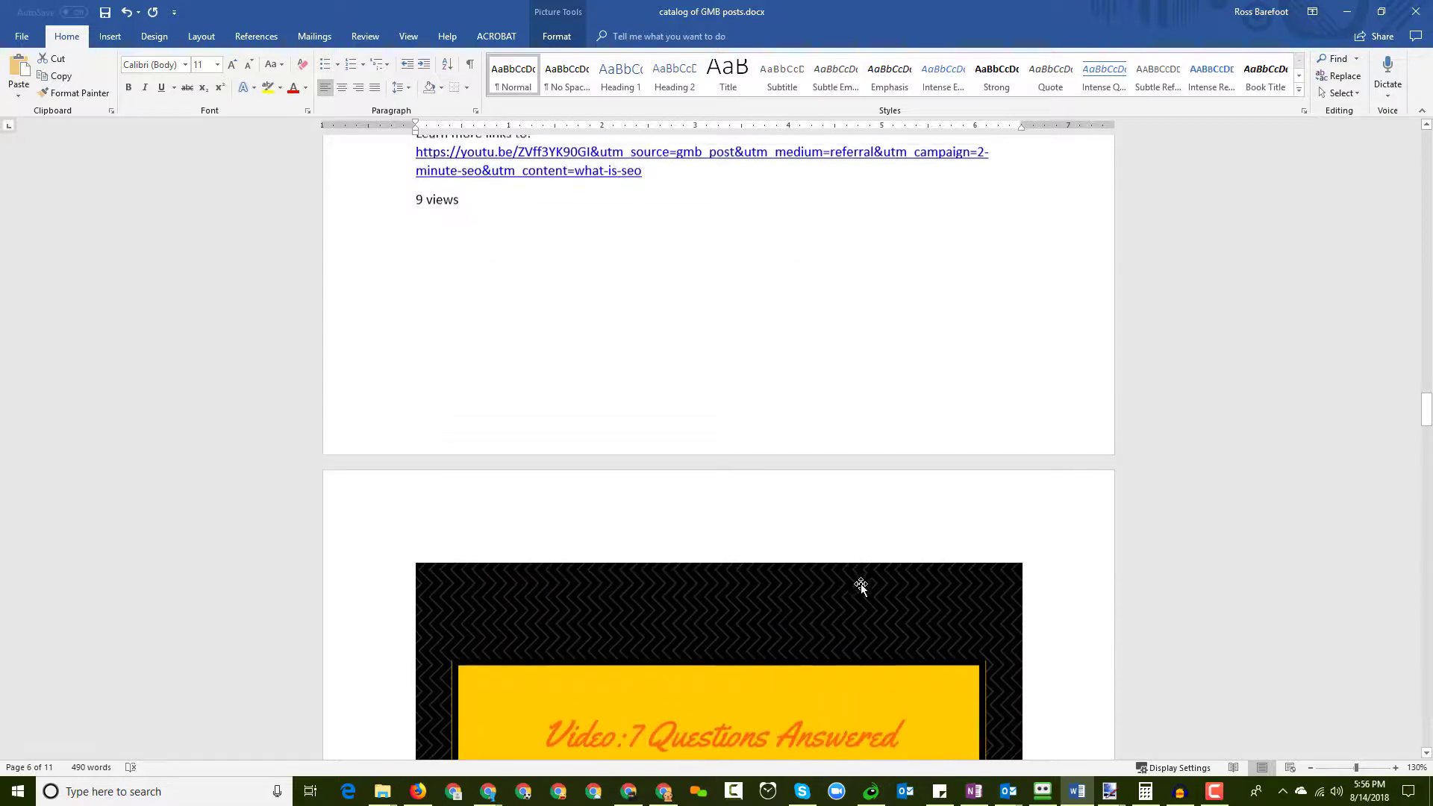
scroll(861, 583, up, 15)
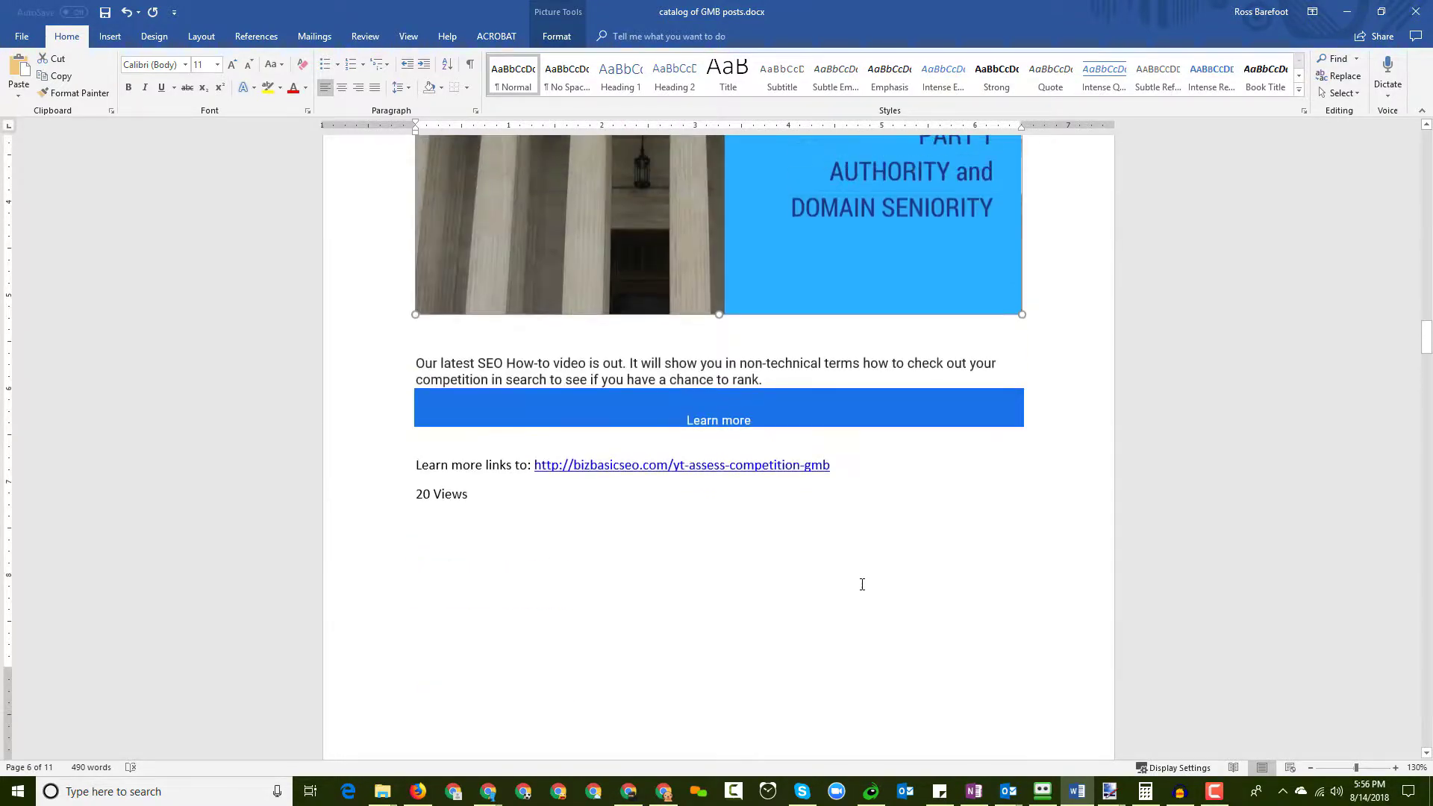
scroll(861, 583, up, 7)
scroll(858, 585, down, 3)
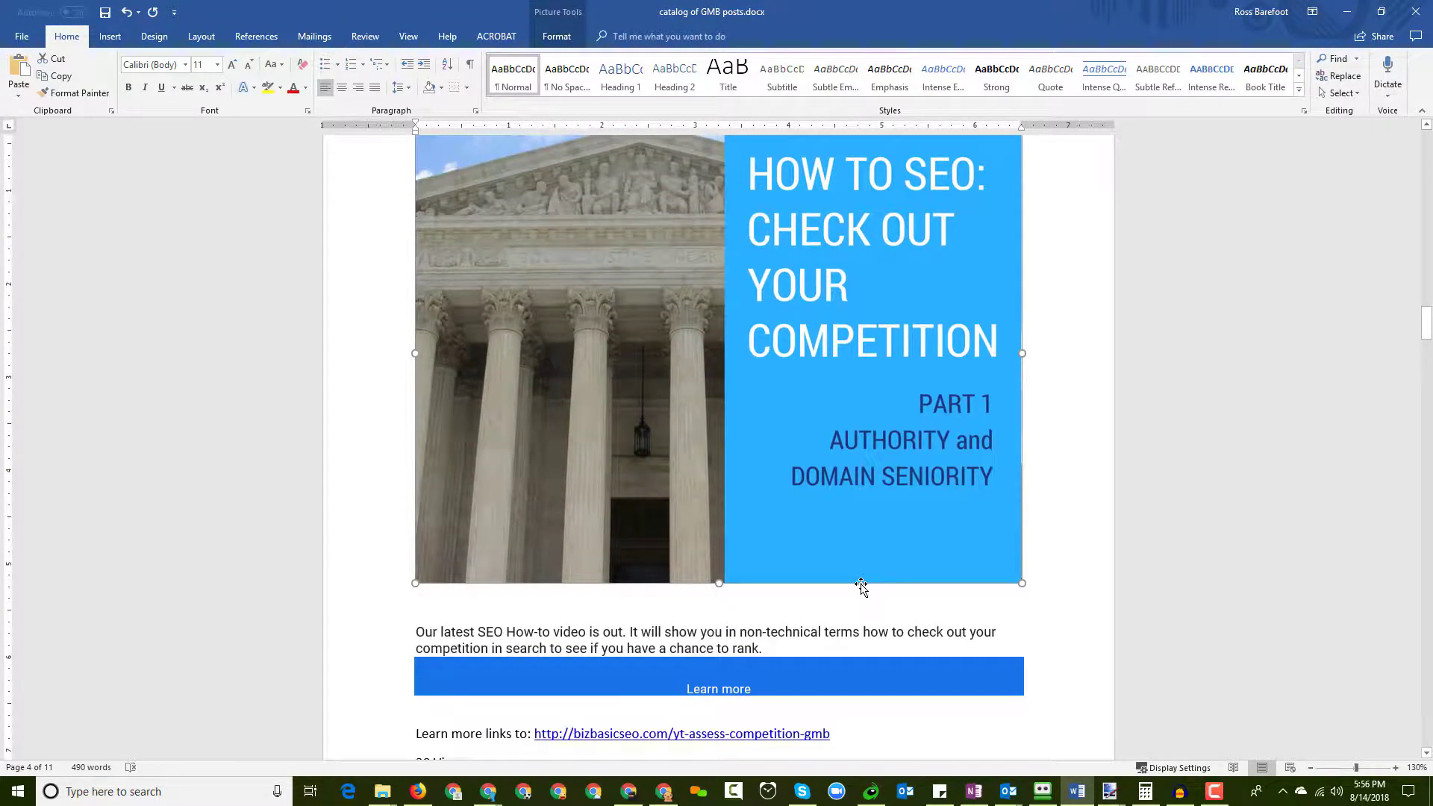
Switch back to Chrome with the search results and go to business.google.com
key(alt+Tab)
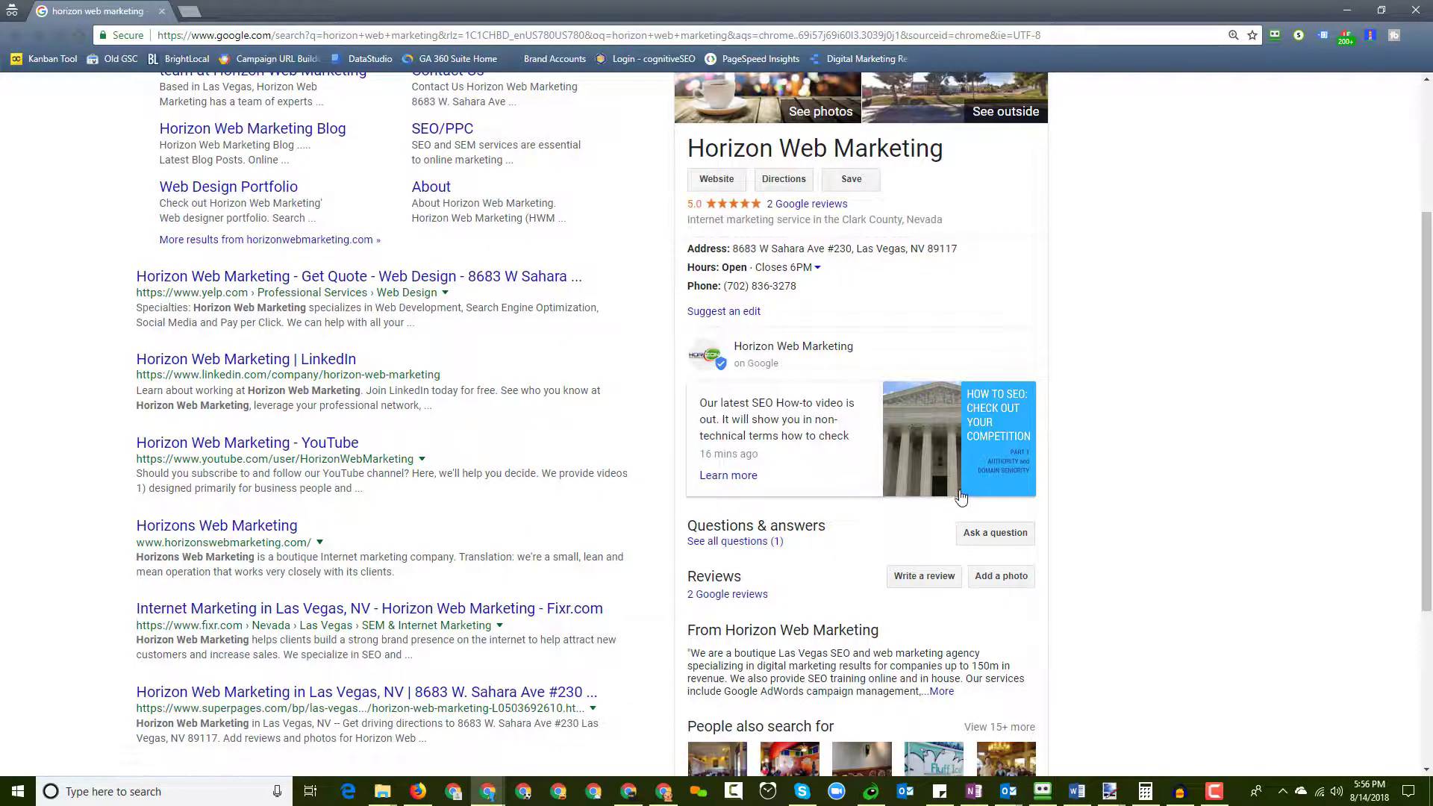
scroll(960, 498, up, 3)
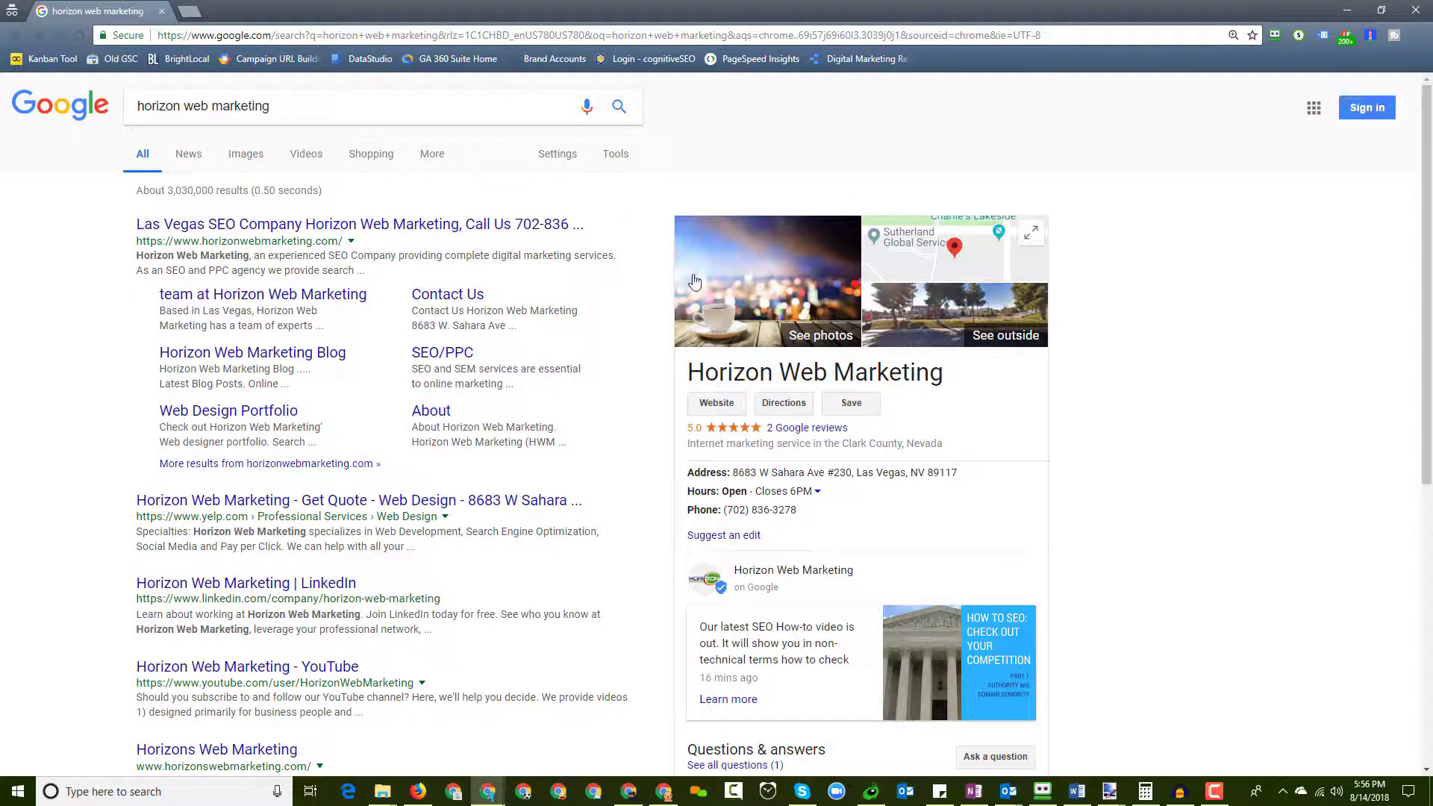
click(415, 35)
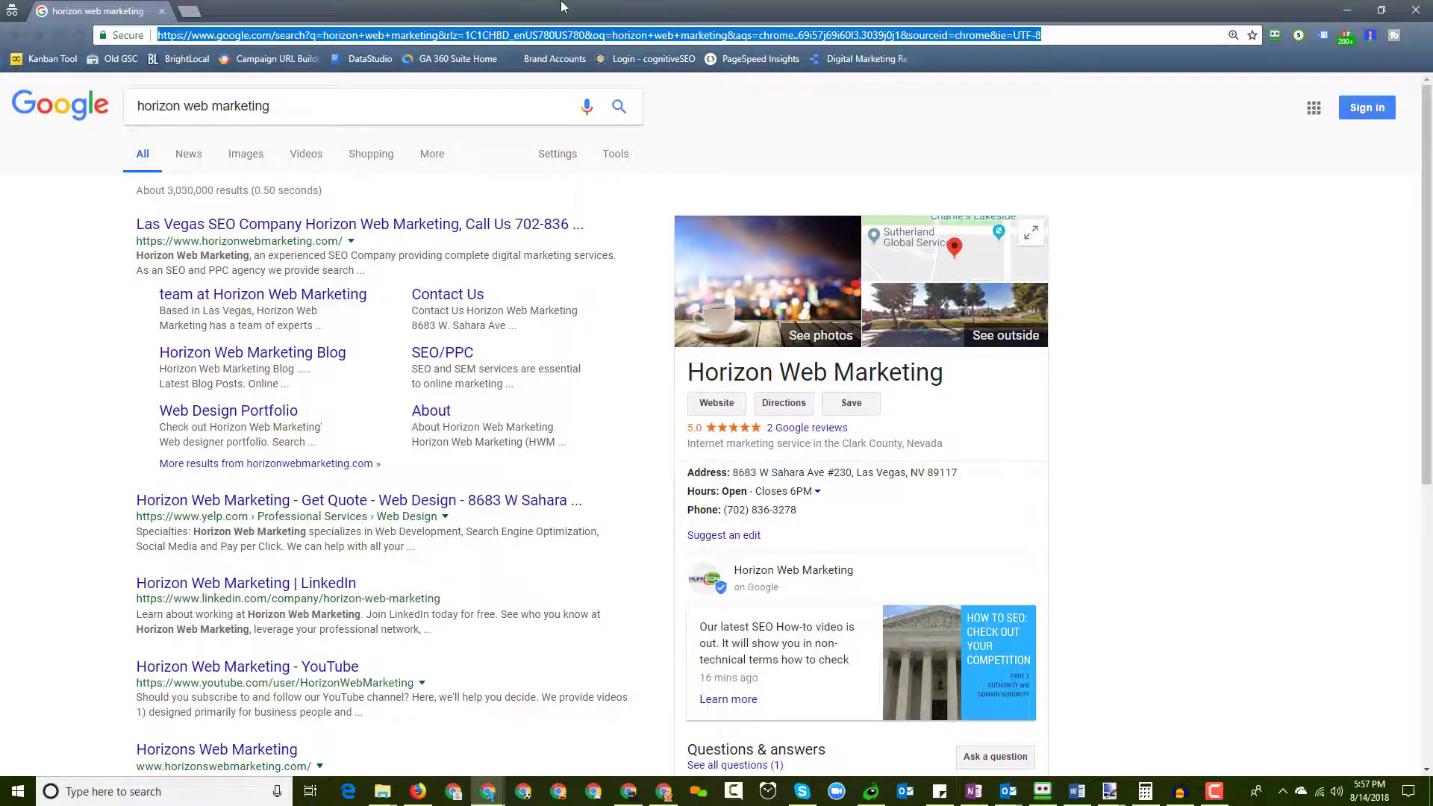
text(busin)
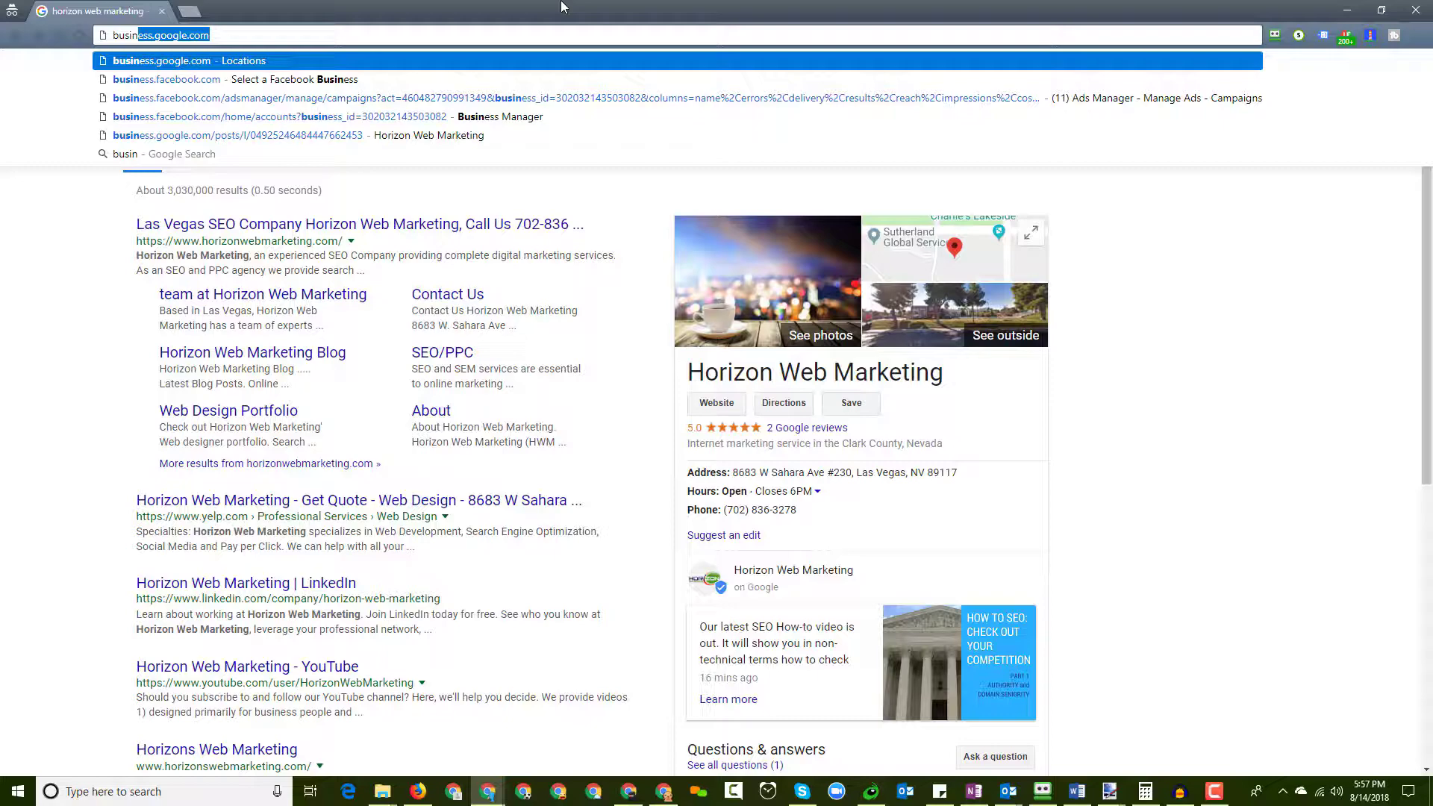
text(e)
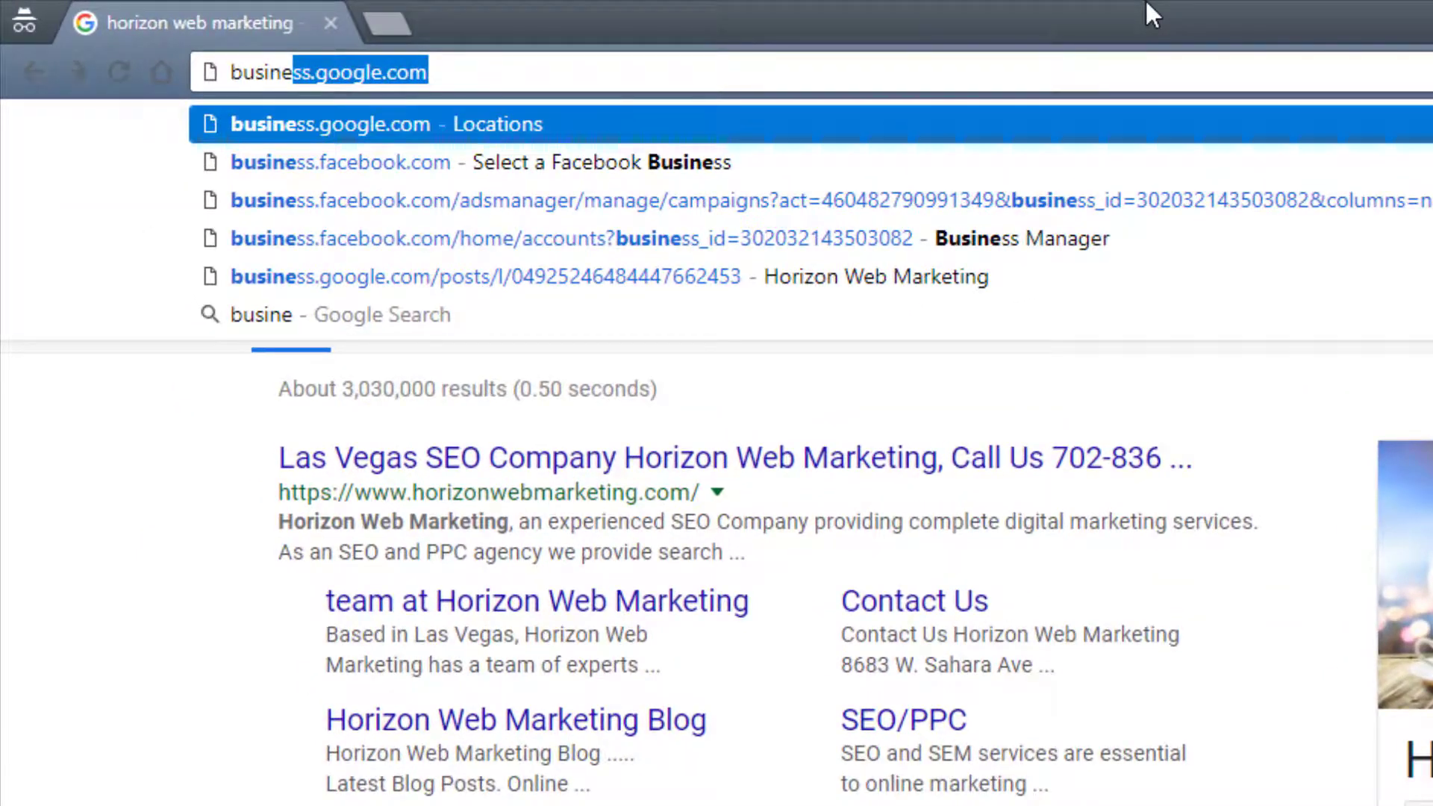
key(Right)
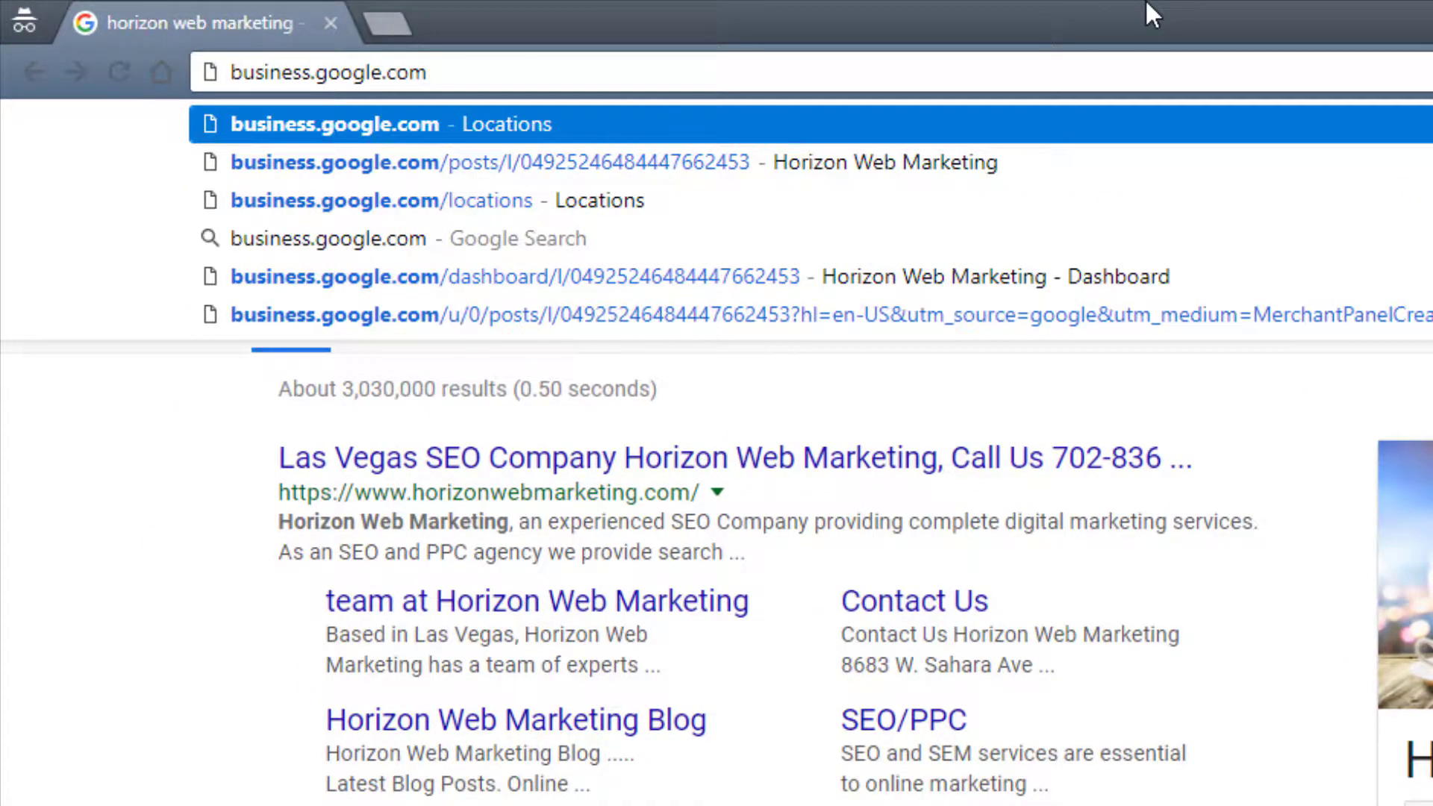
key(Return)
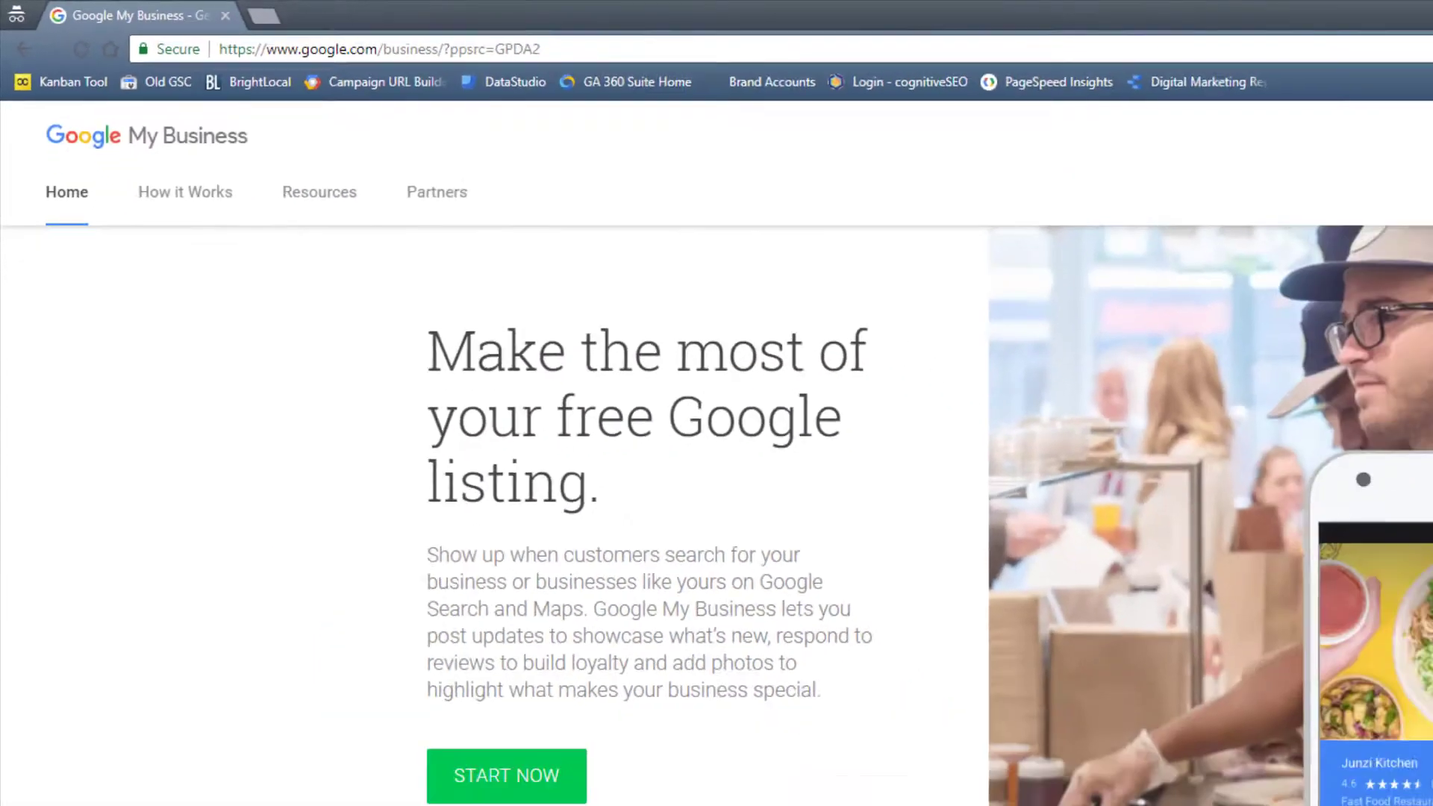
Sign in to Google My Business by filling the account e-mail and password from the horizonwebmarketing login saved in RoboForm
click(1273, 102)
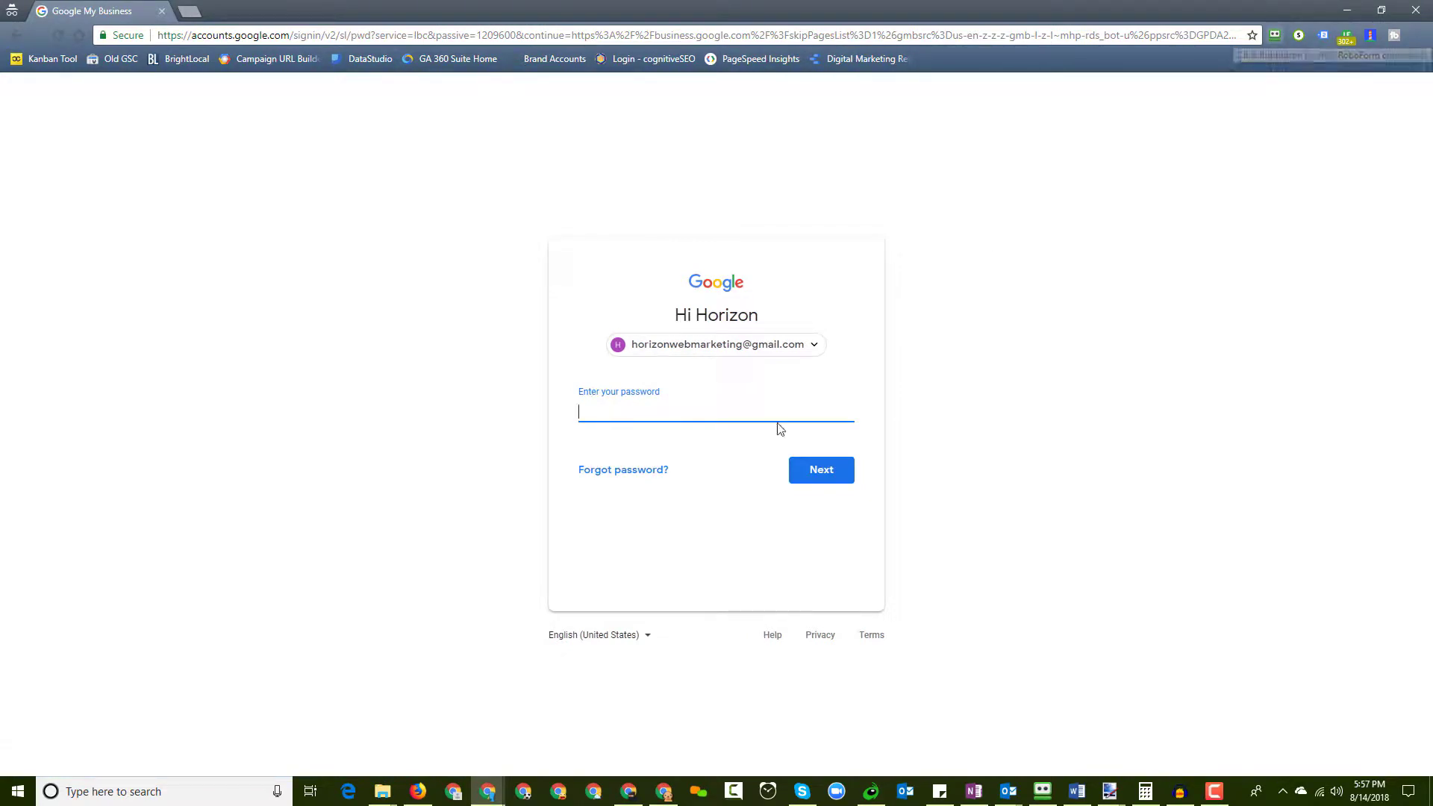
click(822, 350)
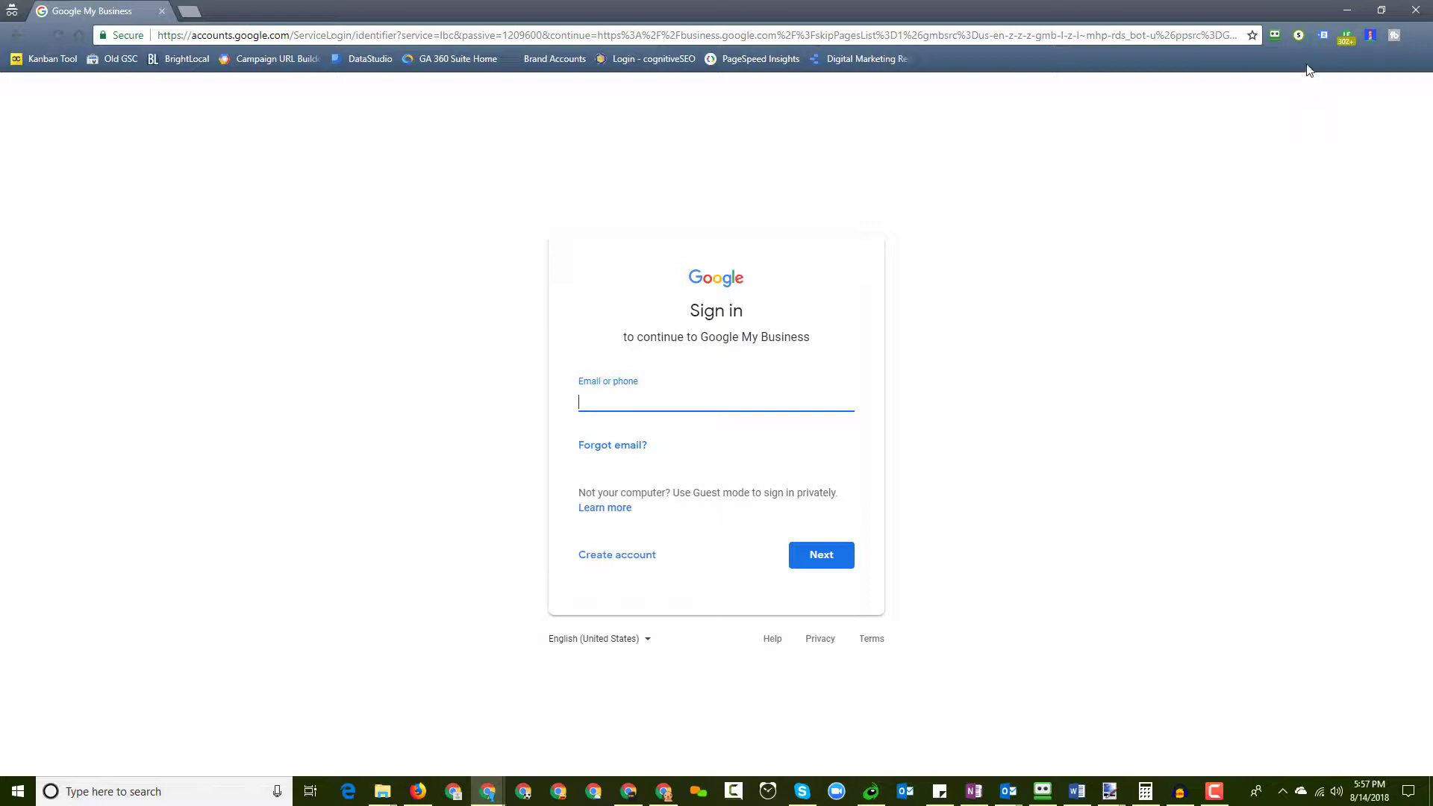
click(1275, 35)
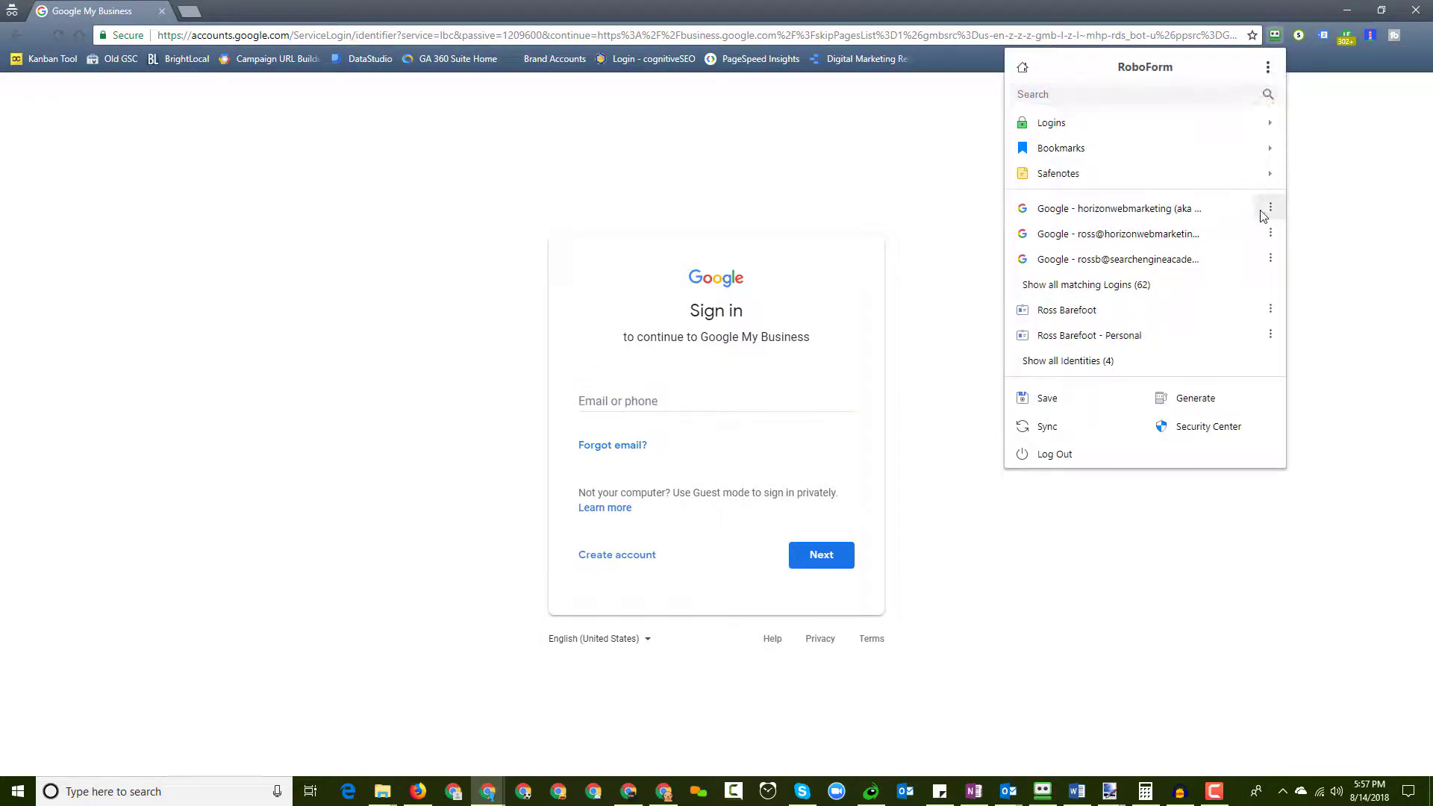
click(1263, 208)
click(856, 255)
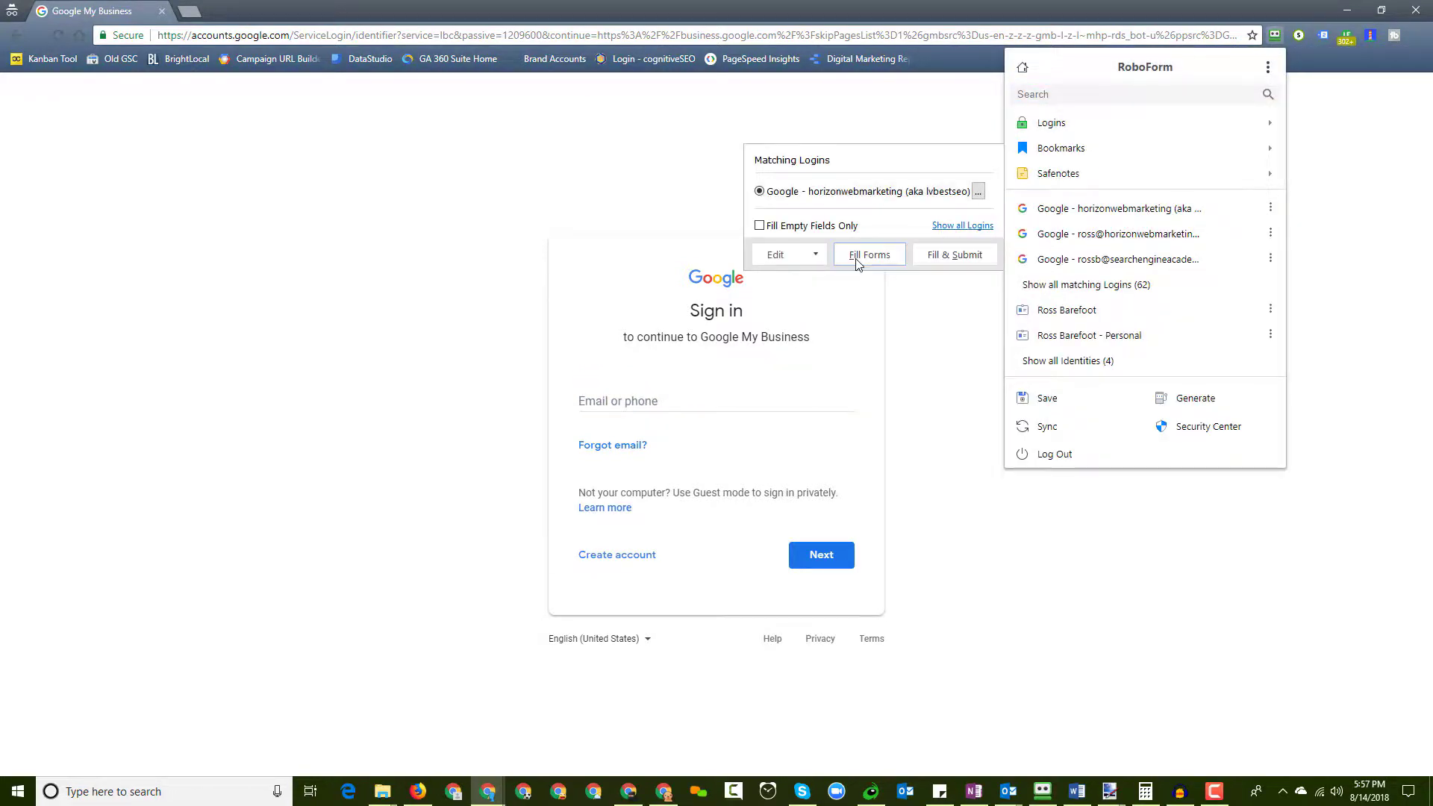
click(824, 561)
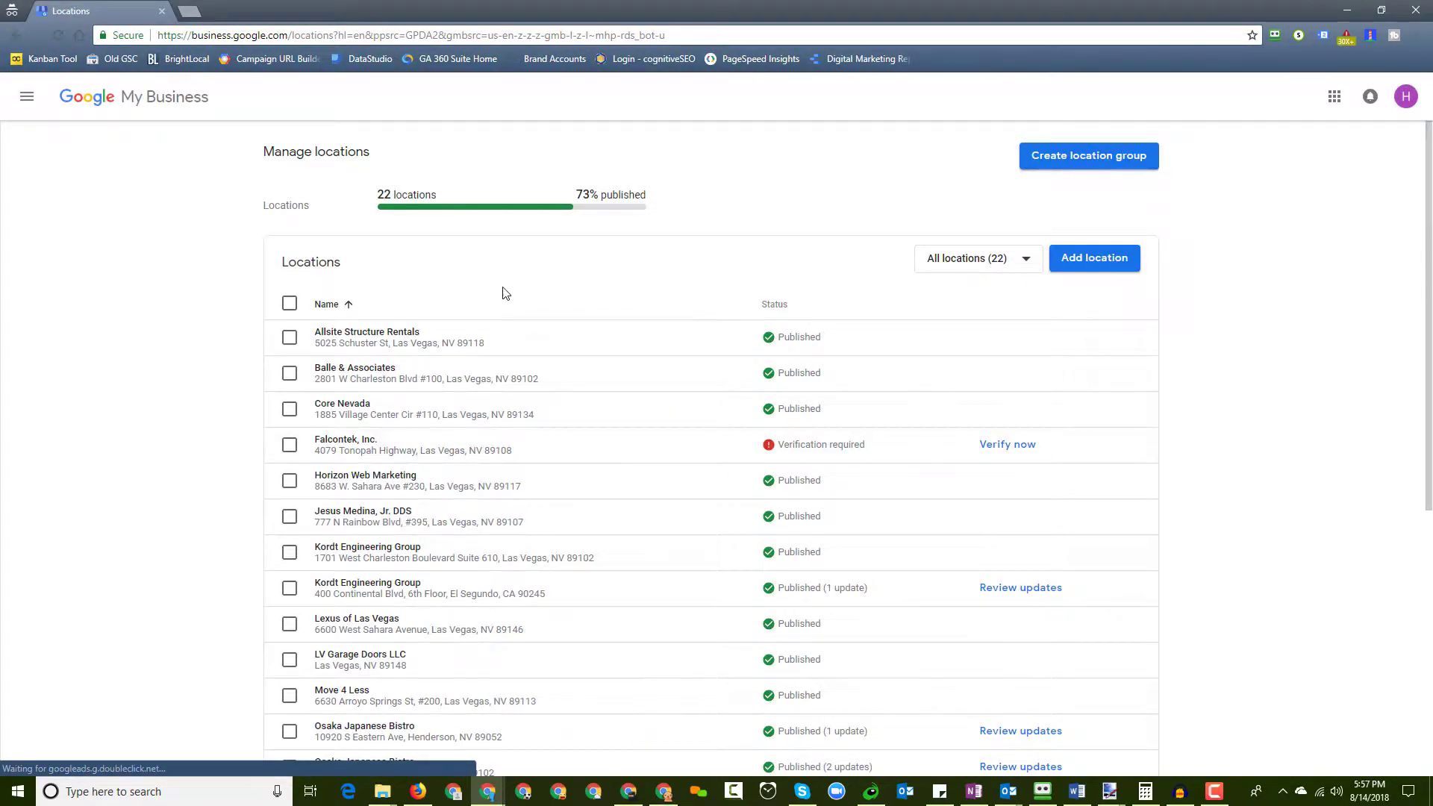
Open the Horizon Web Marketing location from the list of managed locations and go to its posts
scroll(294, 552, down, 4)
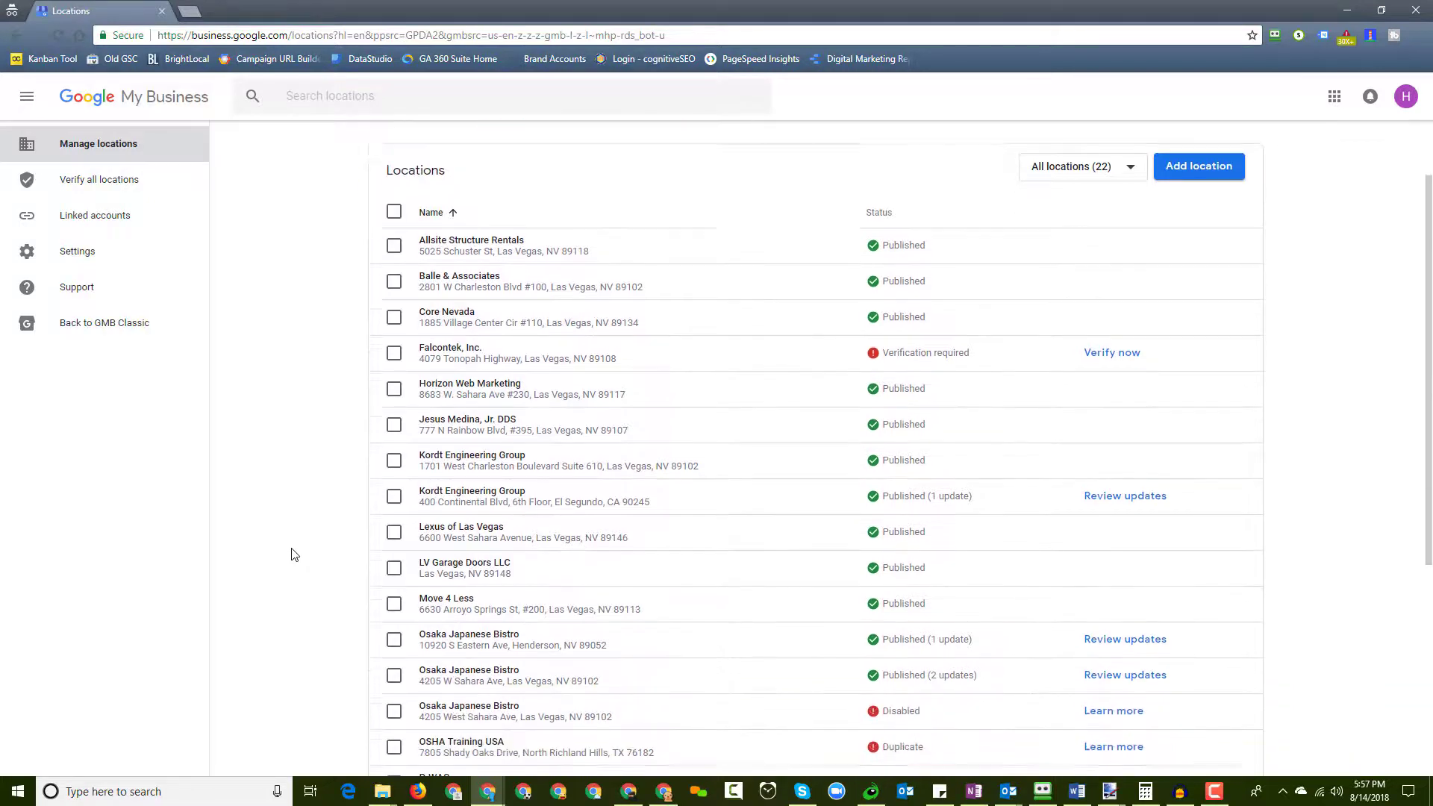
scroll(280, 575, up, 4)
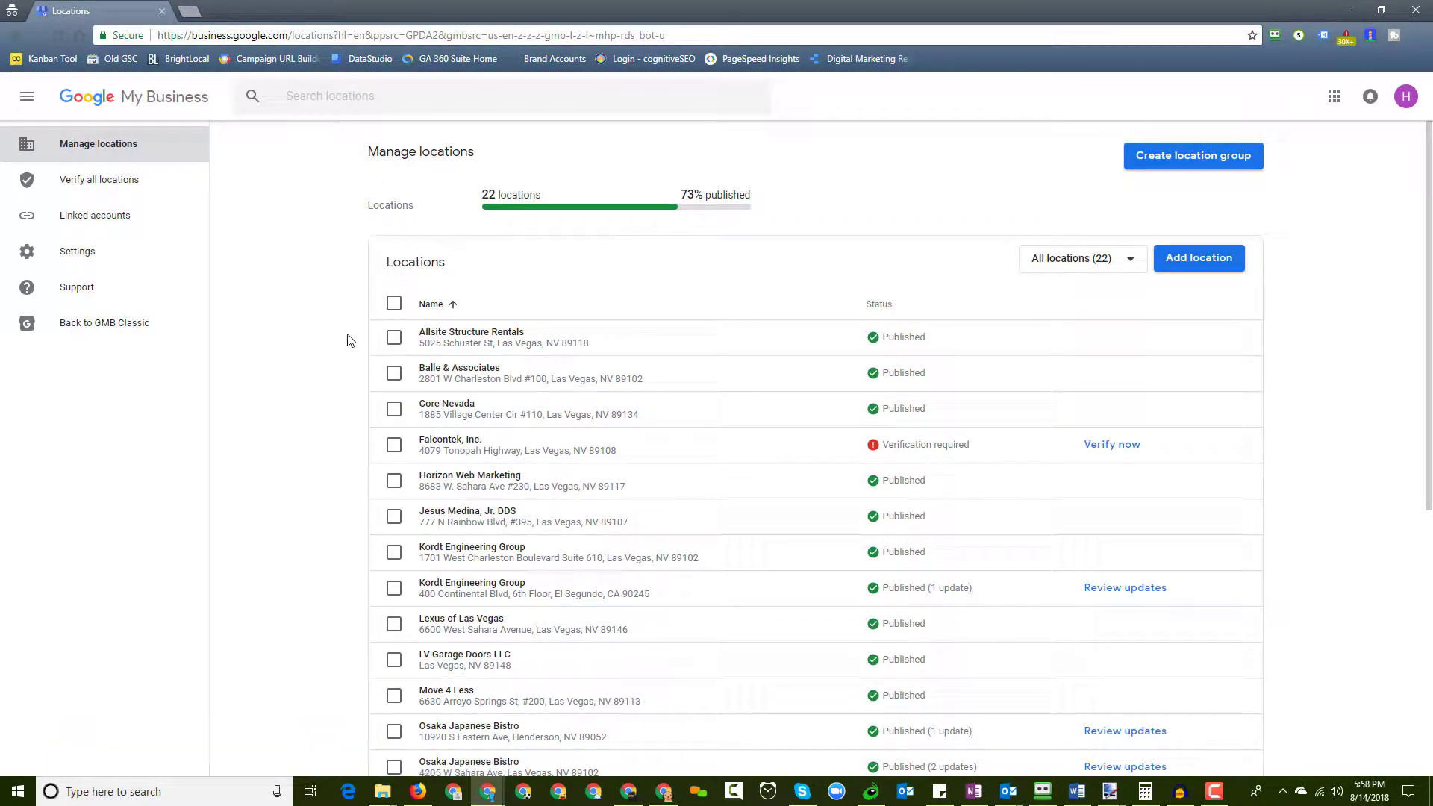
scroll(498, 612, down, 1)
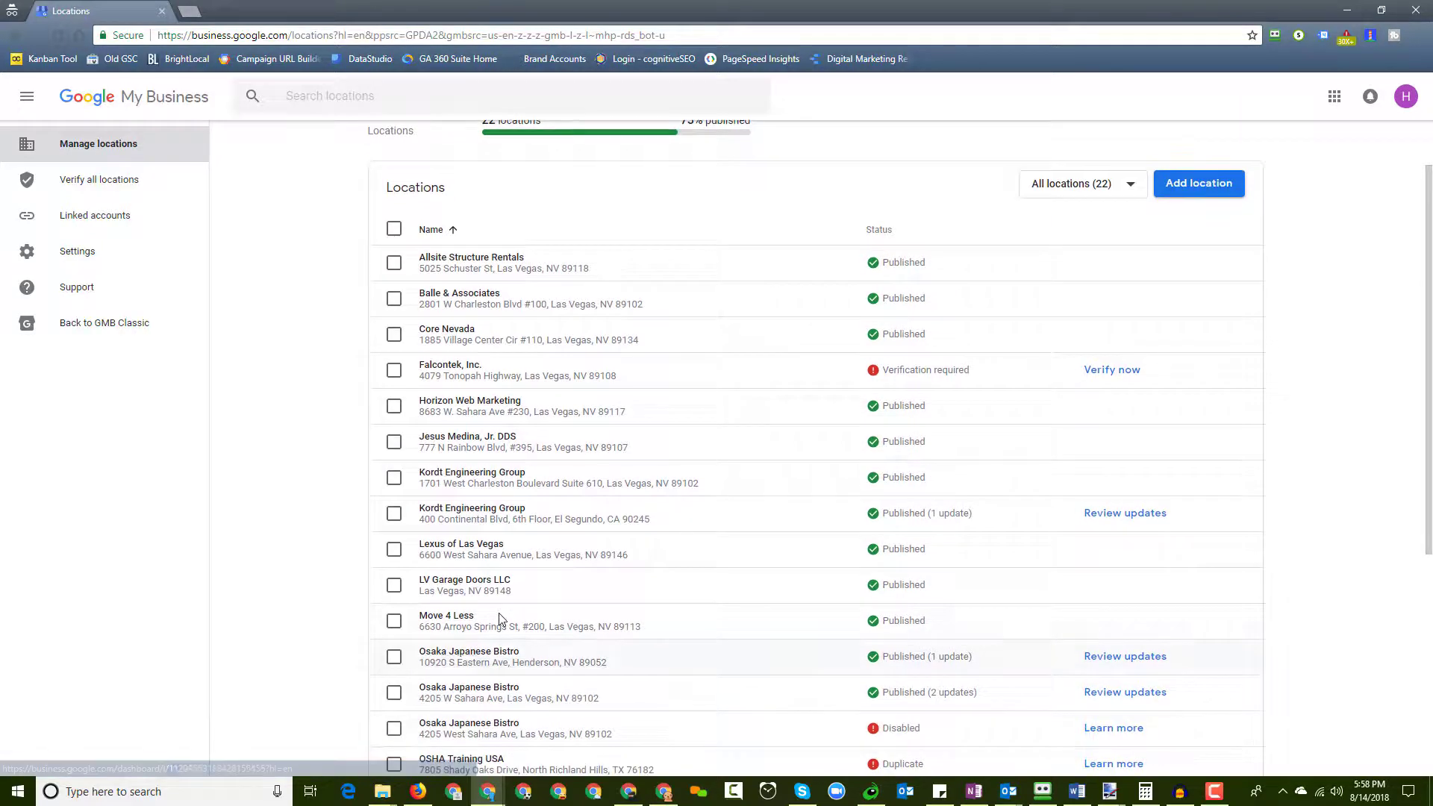
click(464, 407)
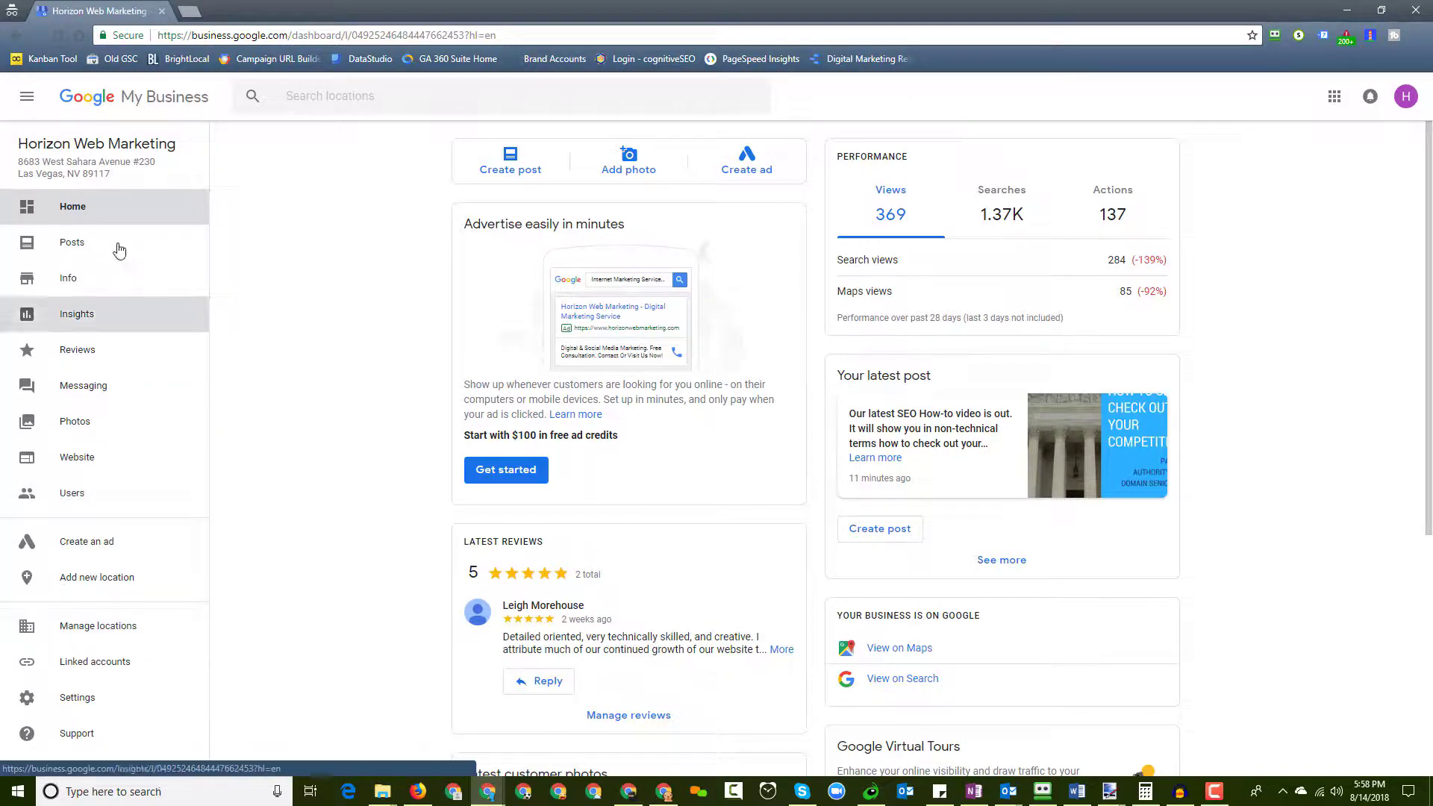
click(73, 243)
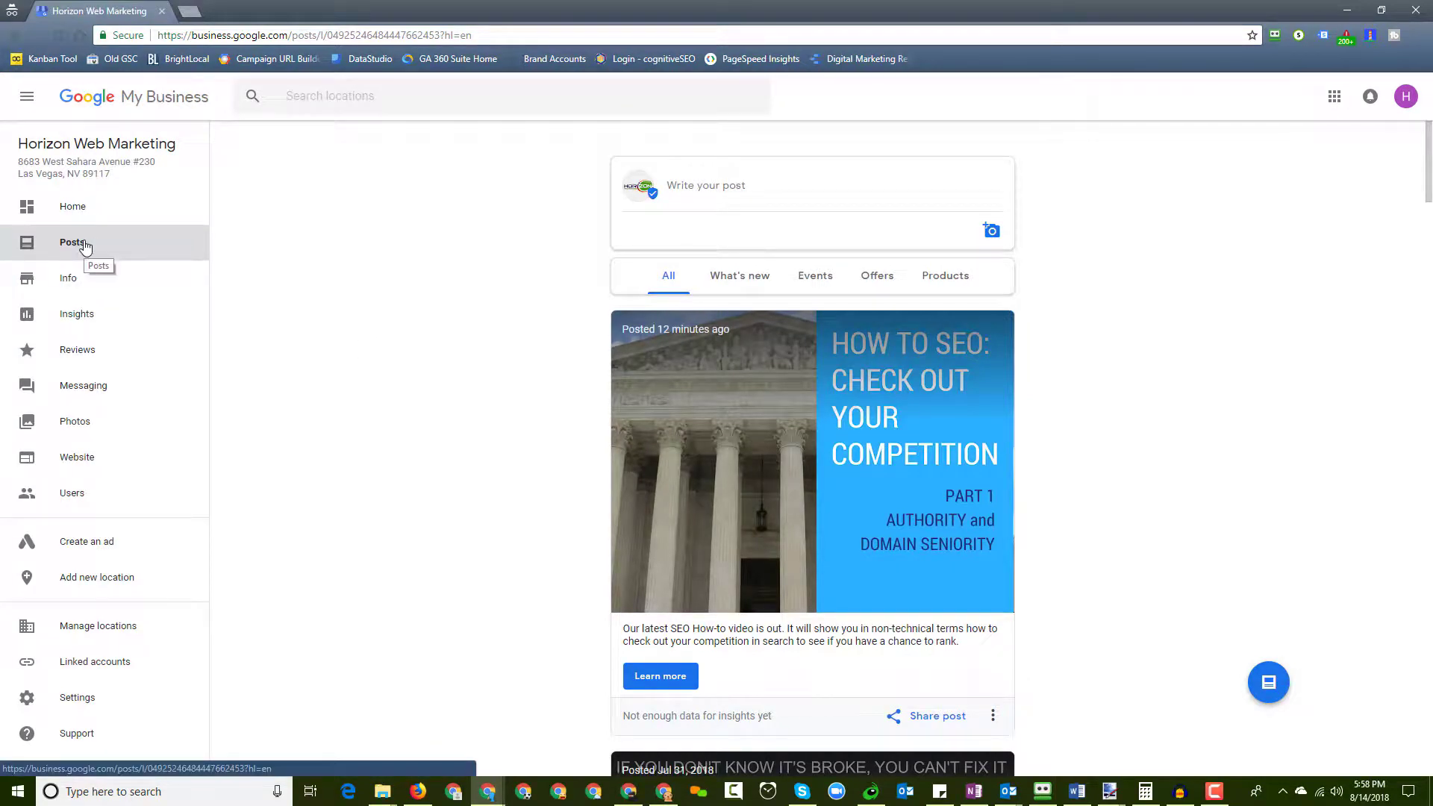
Start a new What's New post and add the photo "learn about our seo audit services.jpg" from the GMB Posts folder
scroll(1184, 402, down, 1)
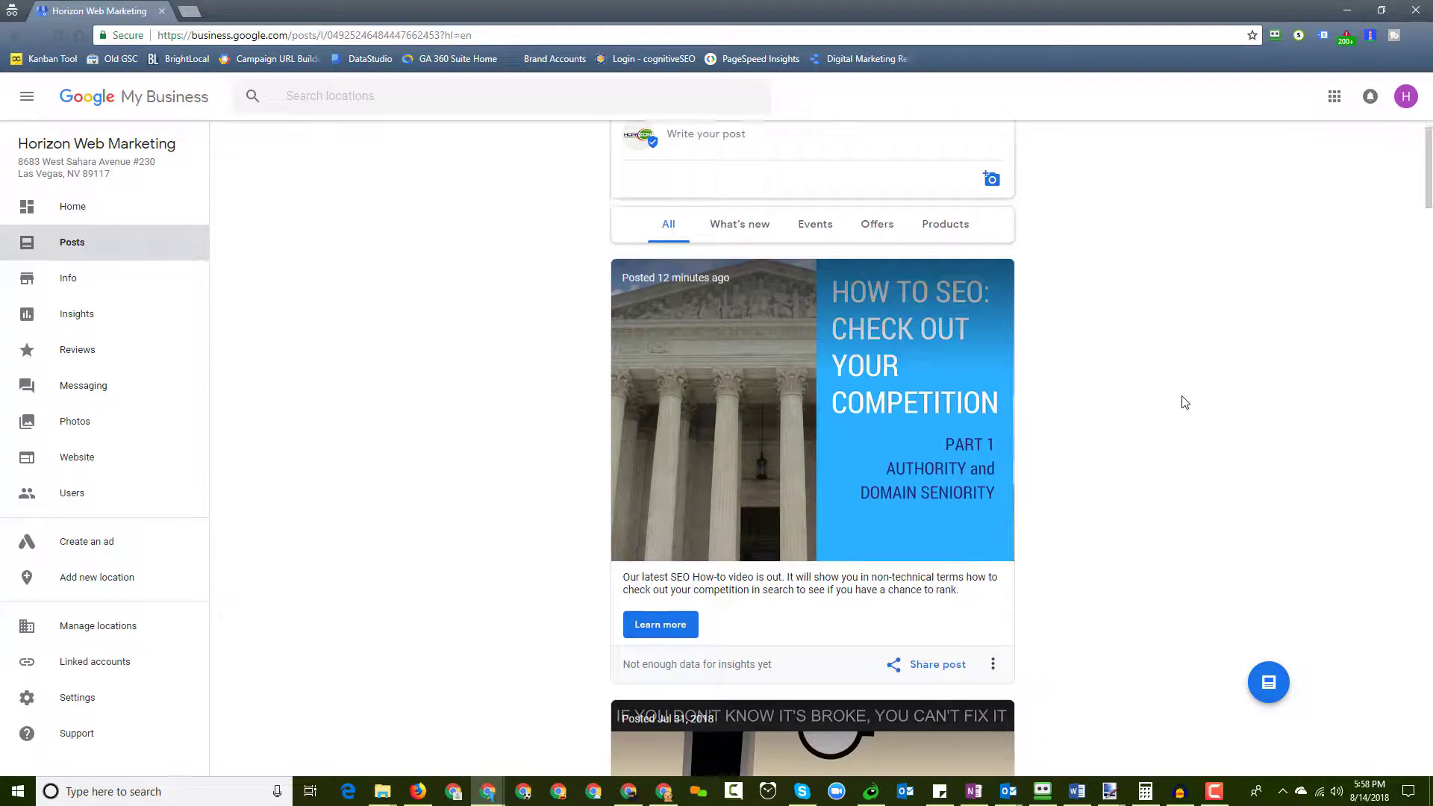
scroll(1184, 402, up, 1)
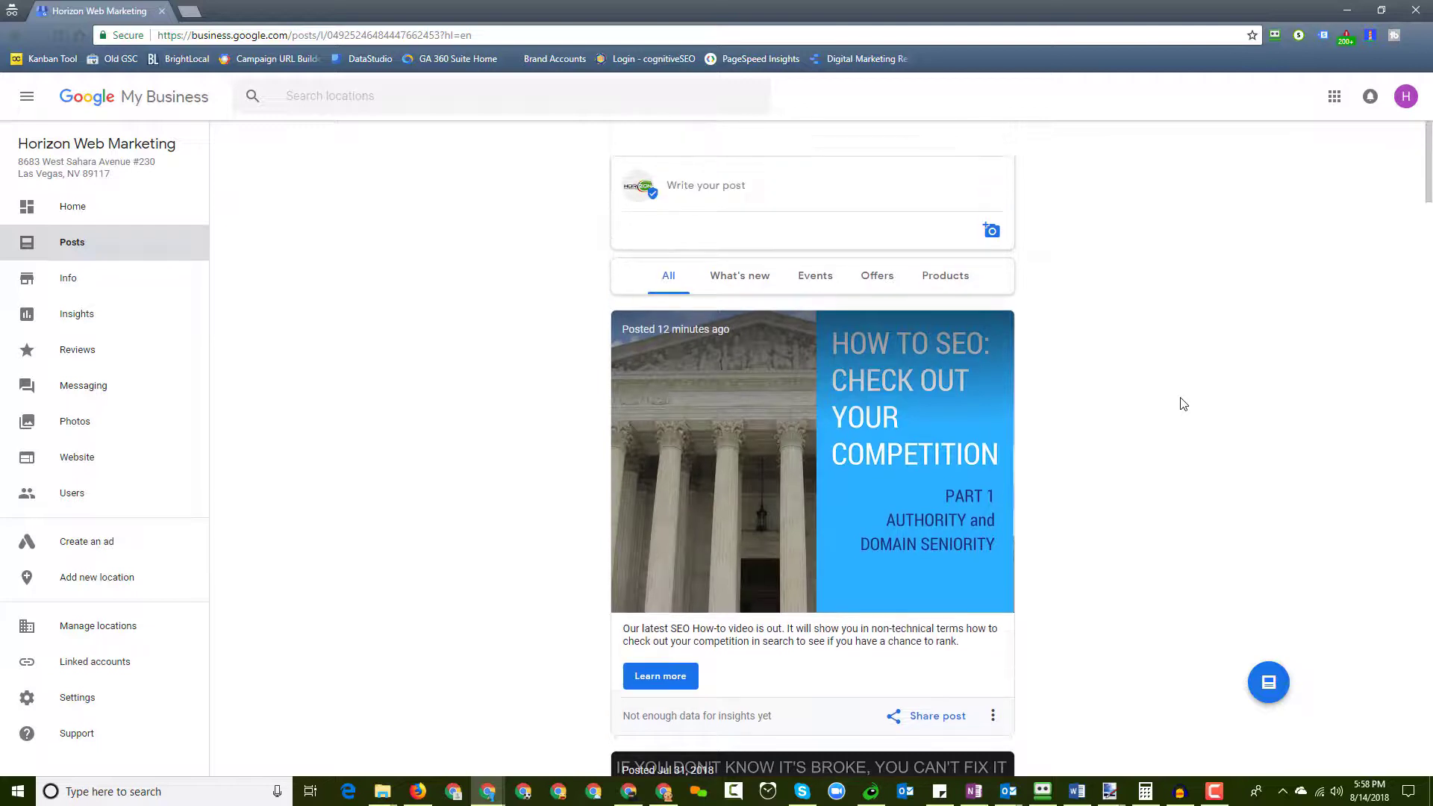
click(703, 191)
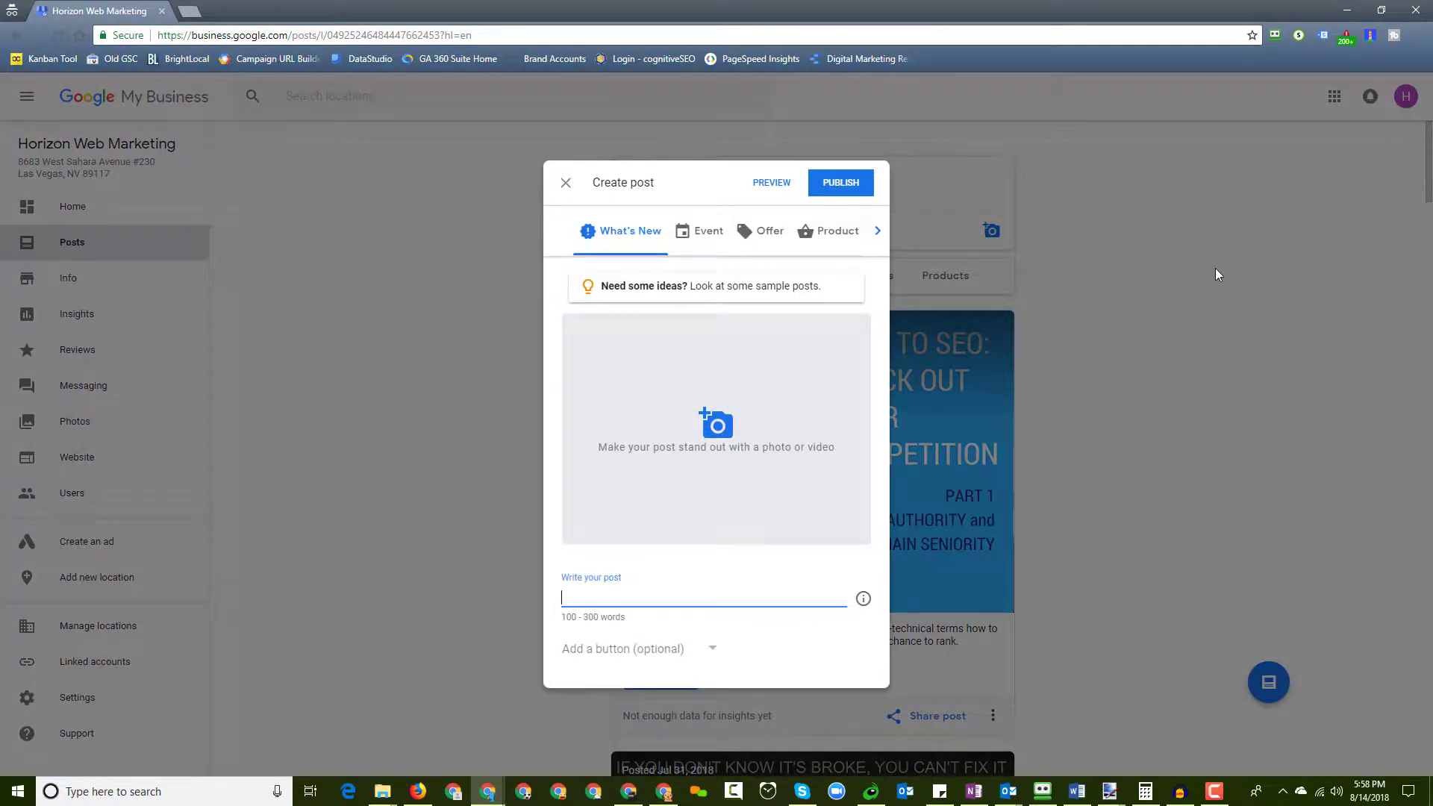
click(717, 432)
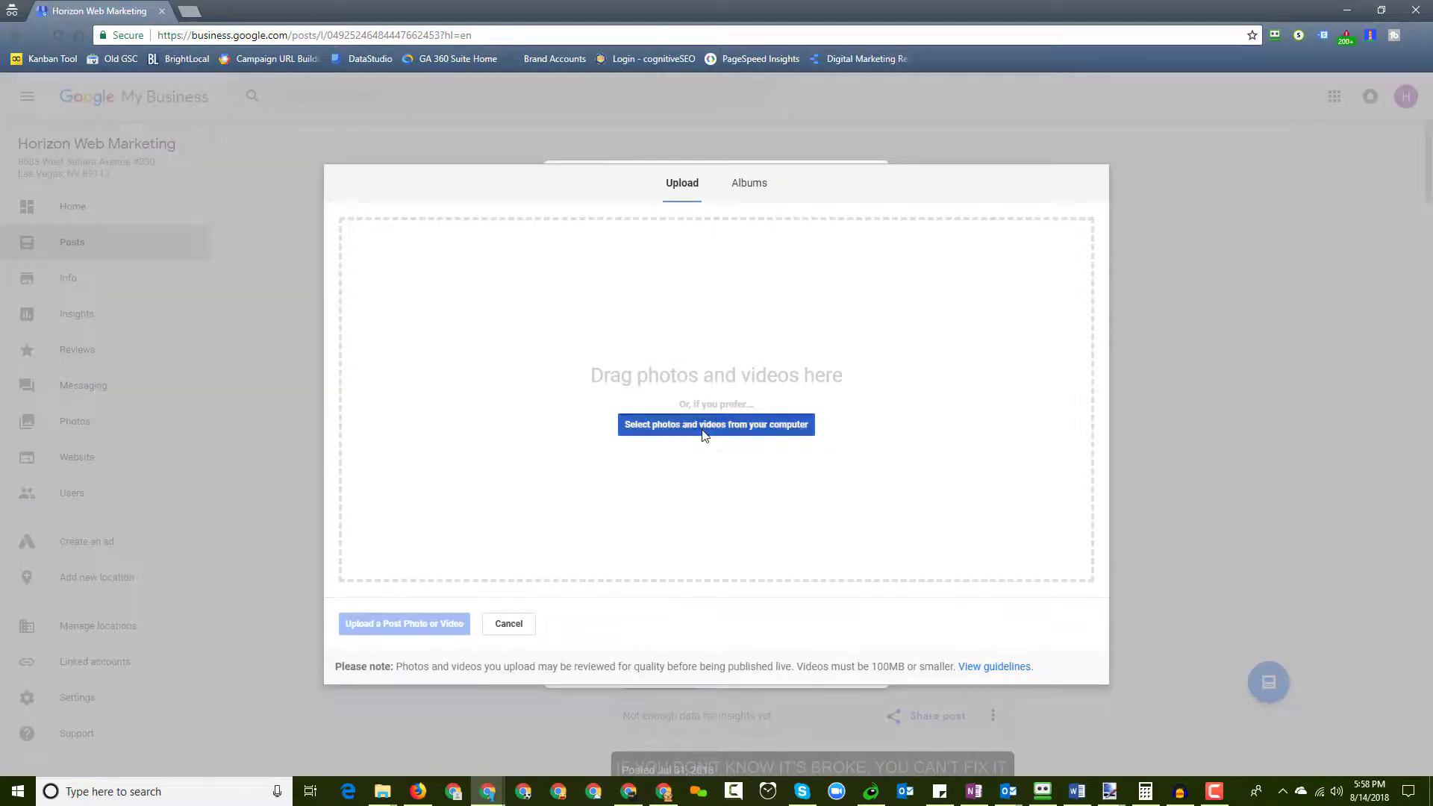
click(703, 427)
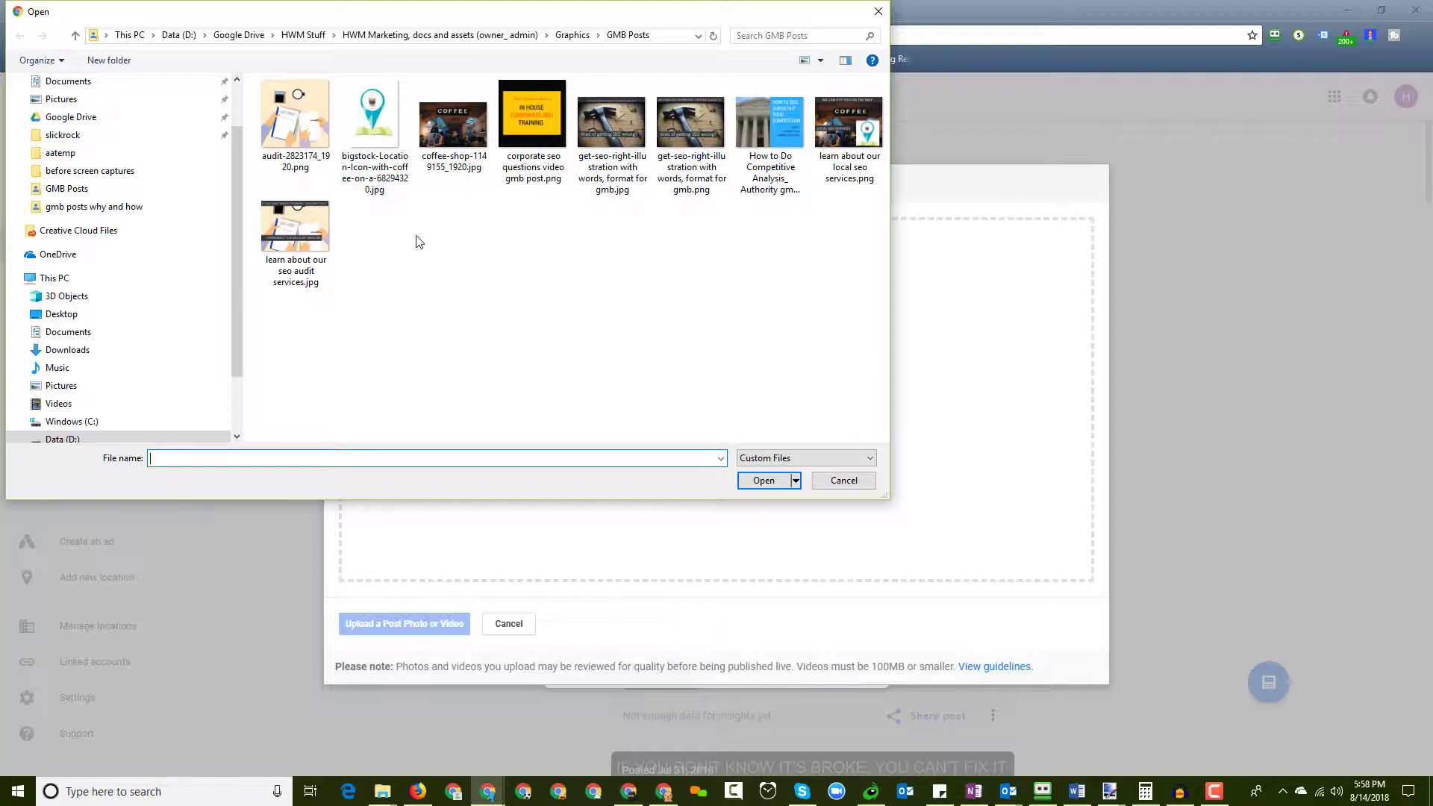
click(302, 220)
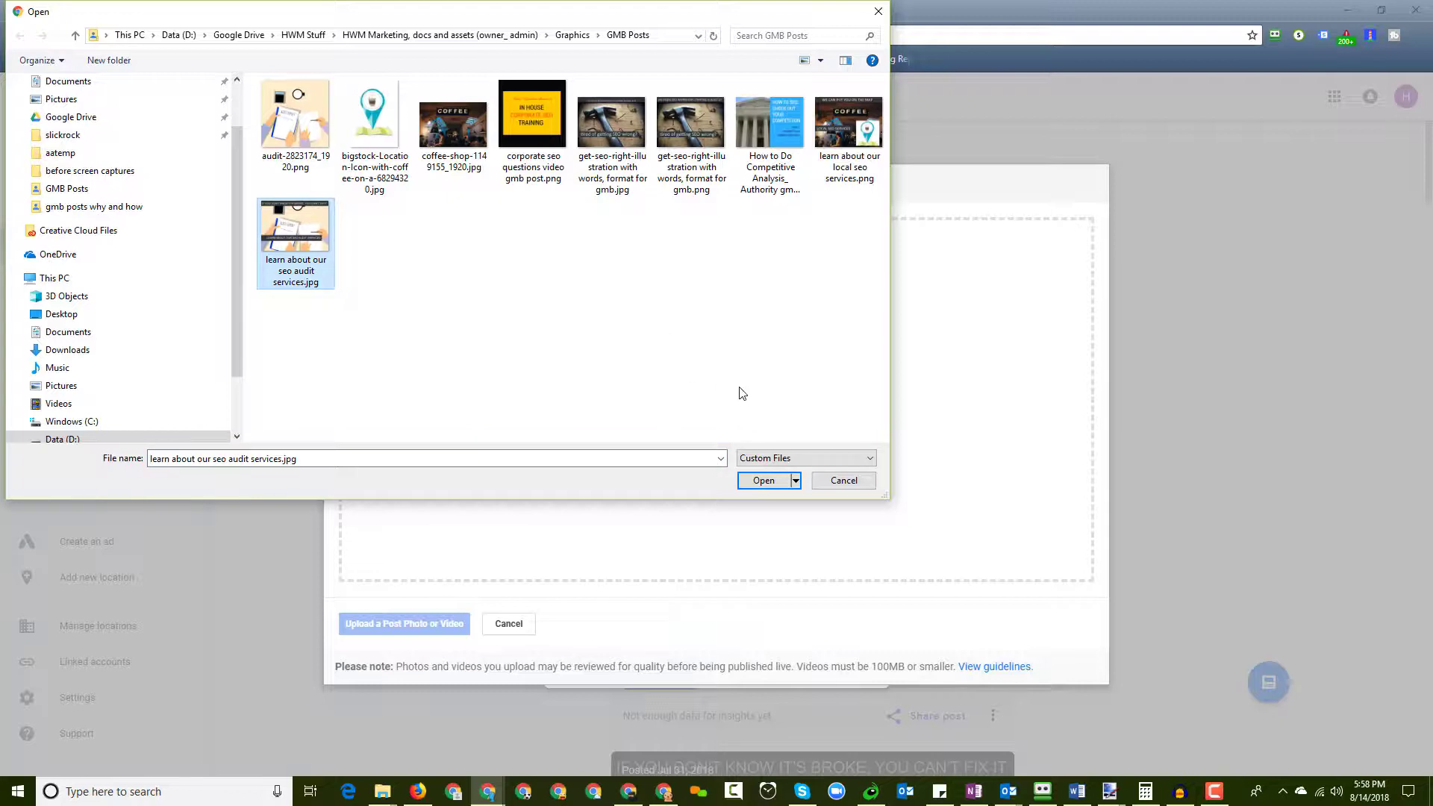
click(764, 482)
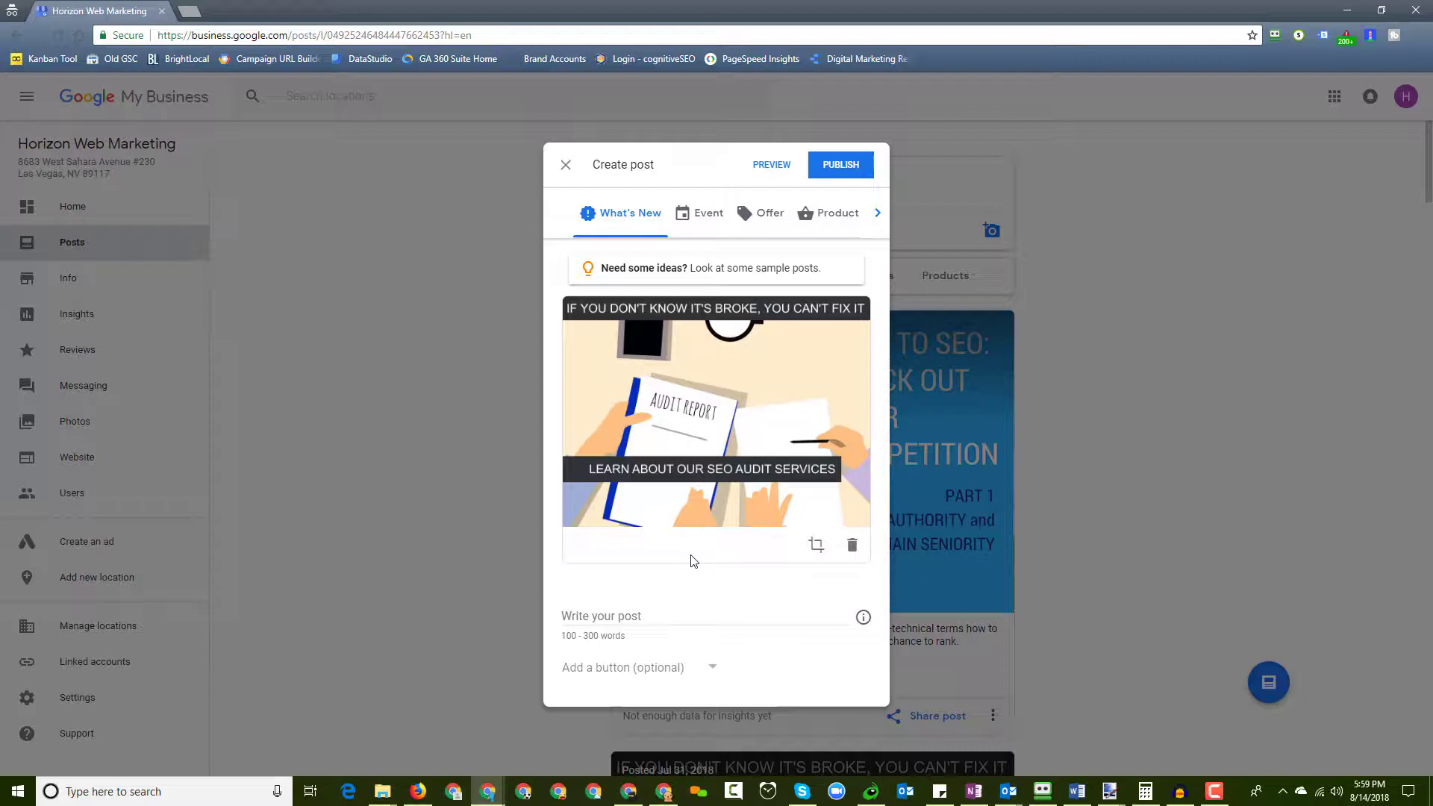
Copy the SEO audit post's text from the Word document "catalog of GMB posts.docx" and paste it as the new post's text in Chrome
click(665, 620)
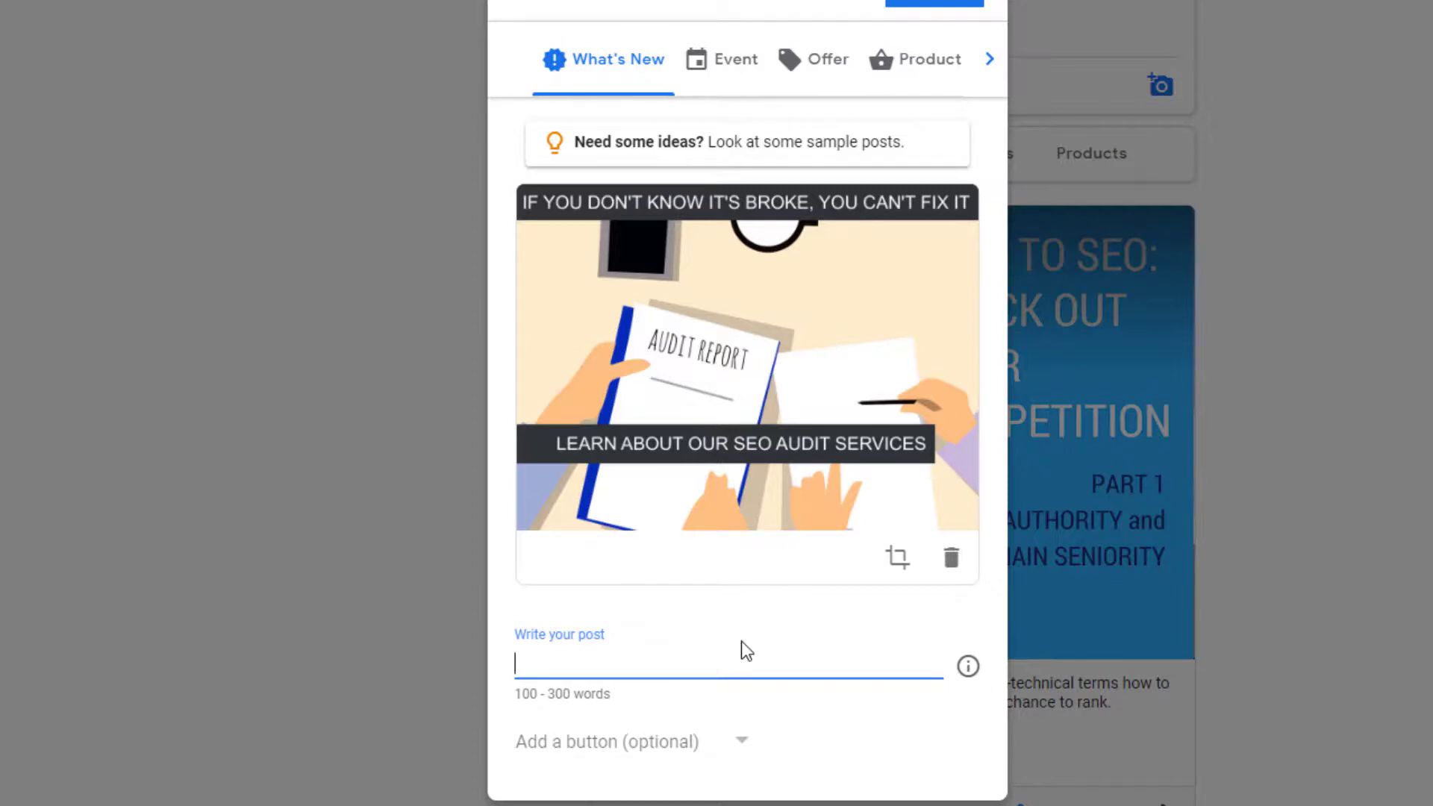
key(alt+Tab)
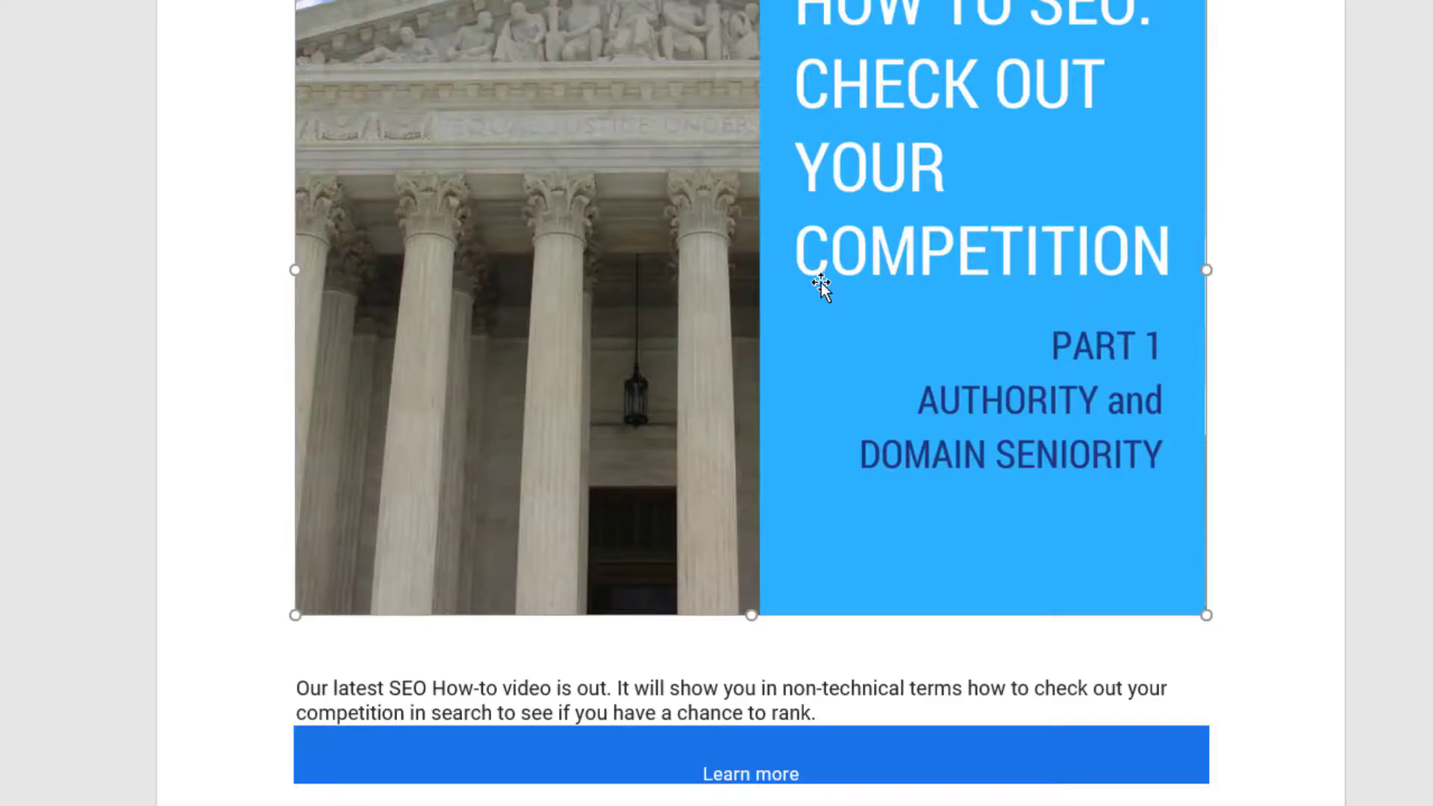
scroll(821, 287, down, 20)
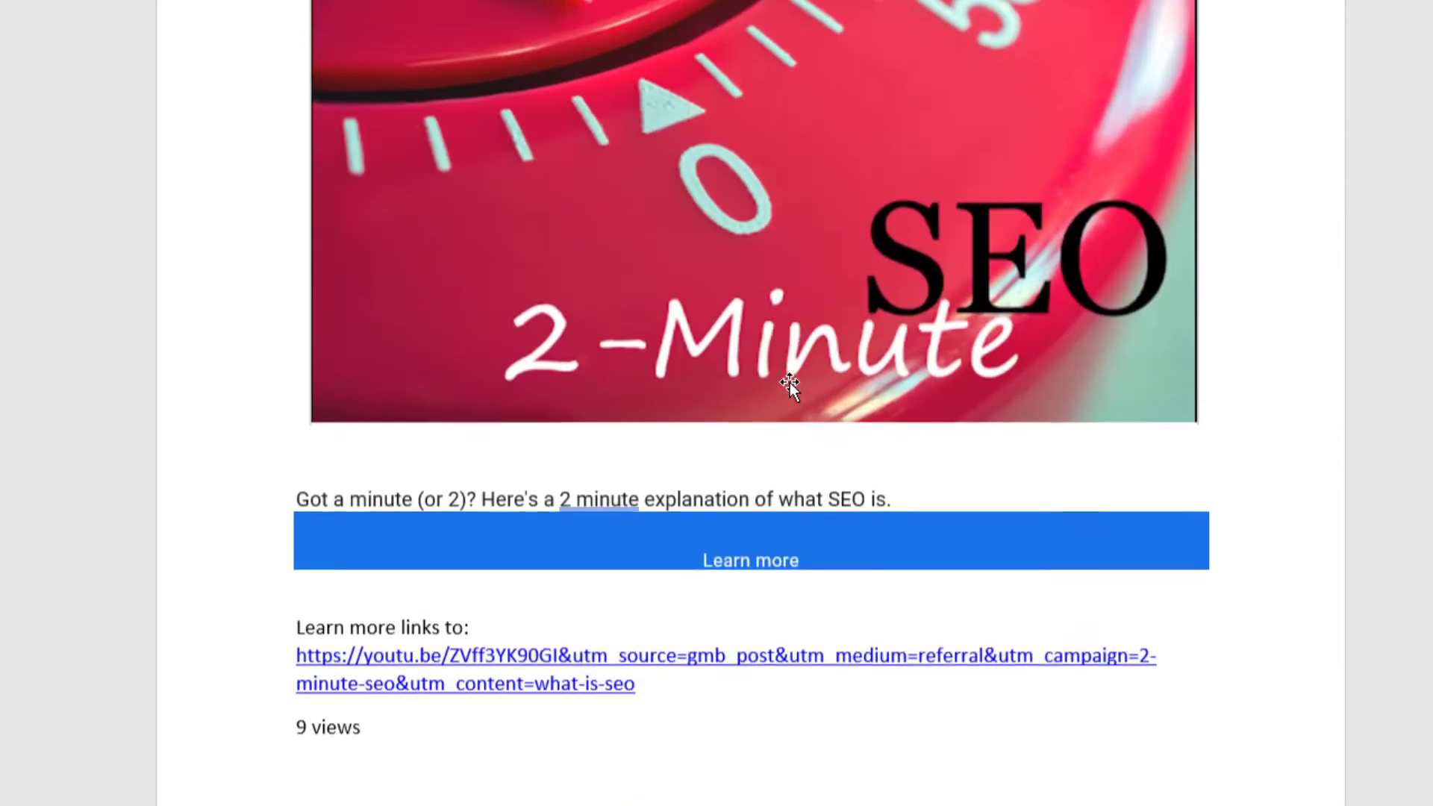
scroll(788, 388, down, 20)
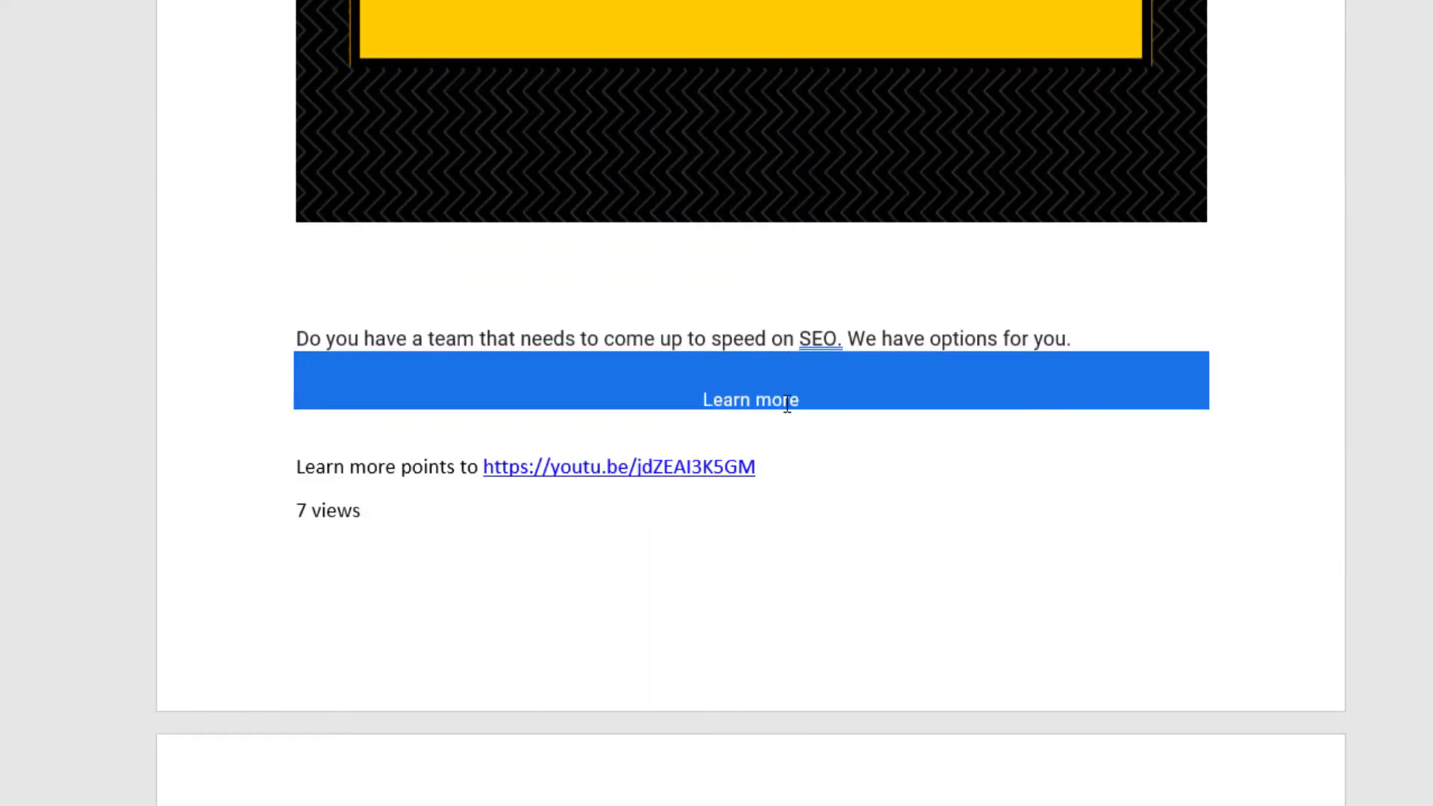
scroll(786, 404, down, 20)
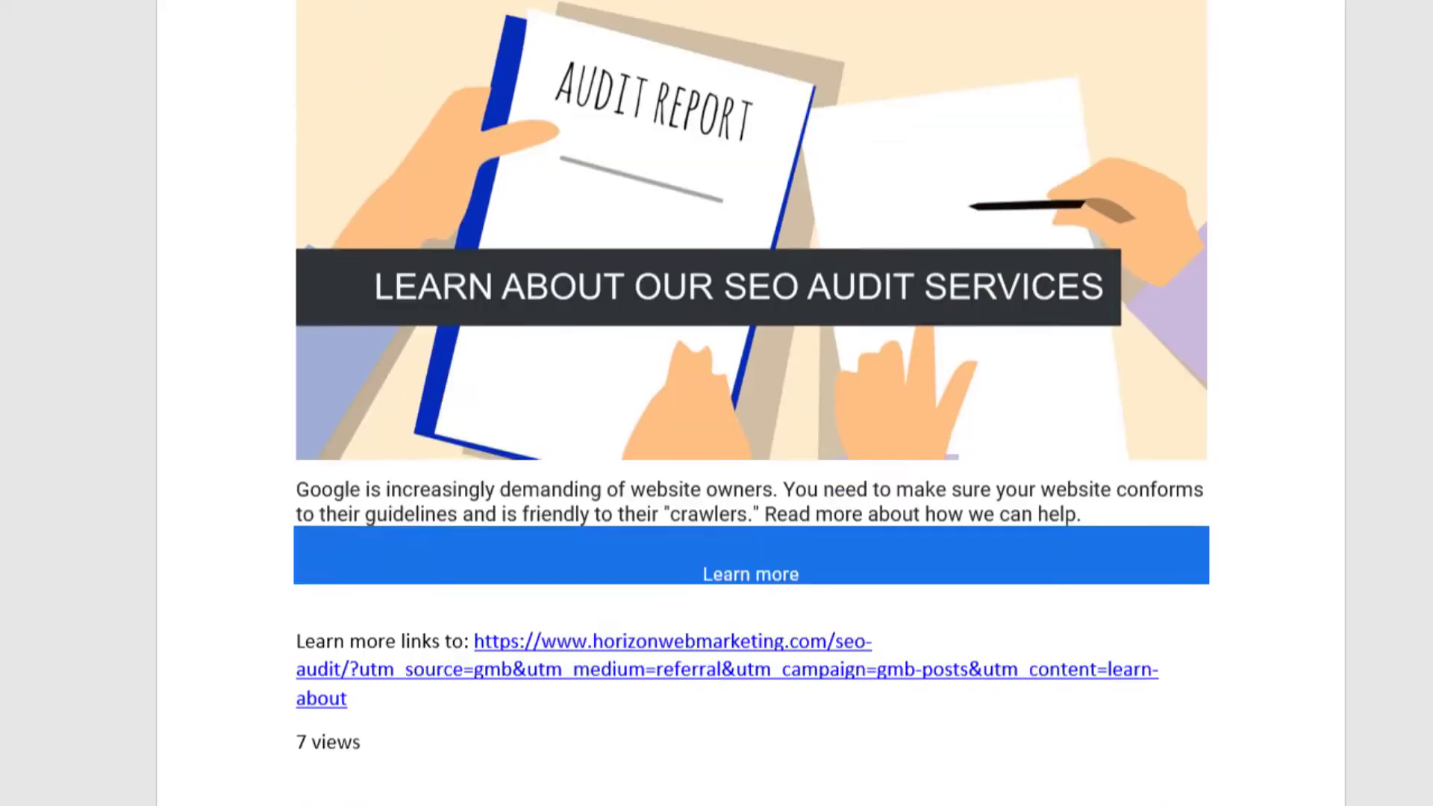
scroll(751, 403, up, 6)
scroll(751, 403, down, 3)
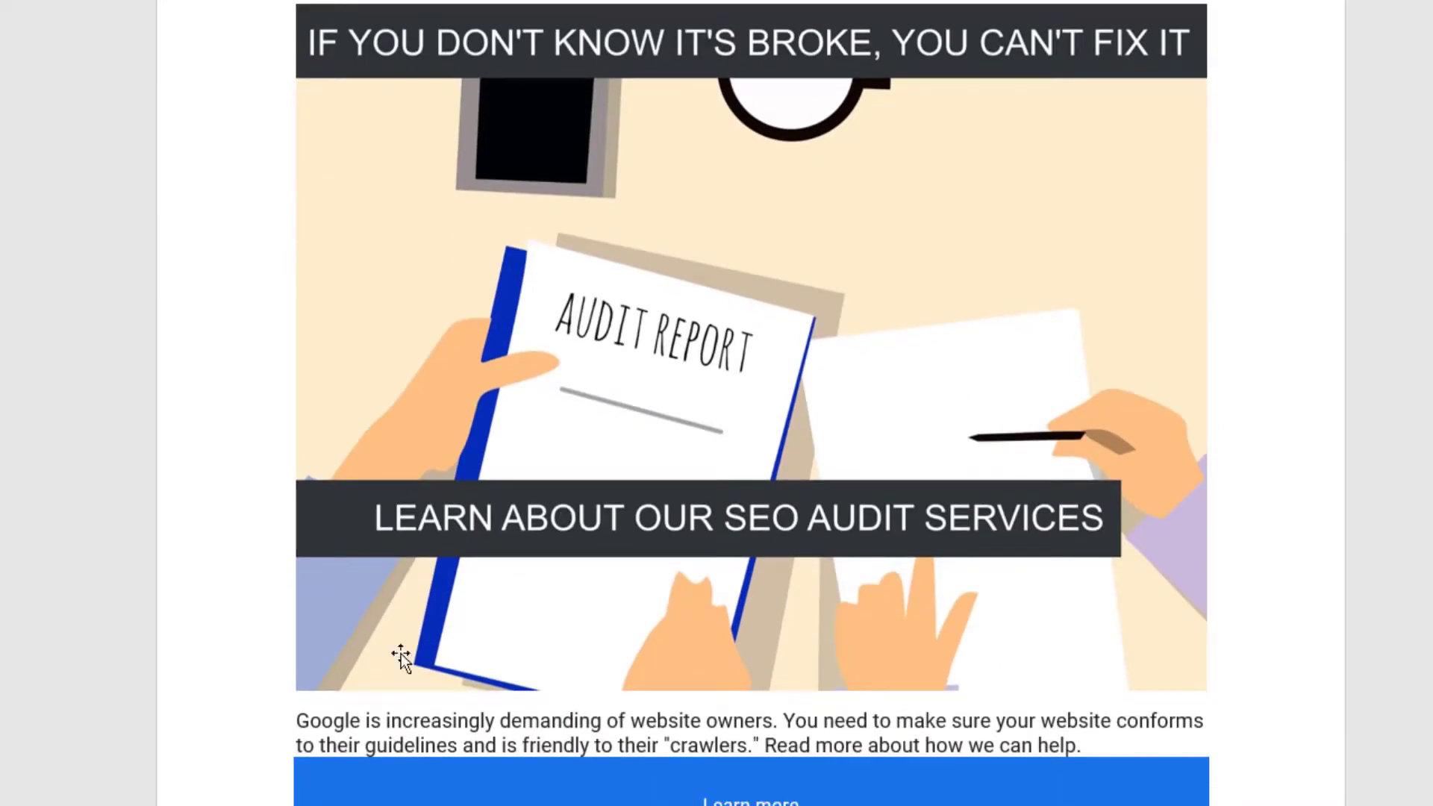
drag(297, 720, 1100, 732)
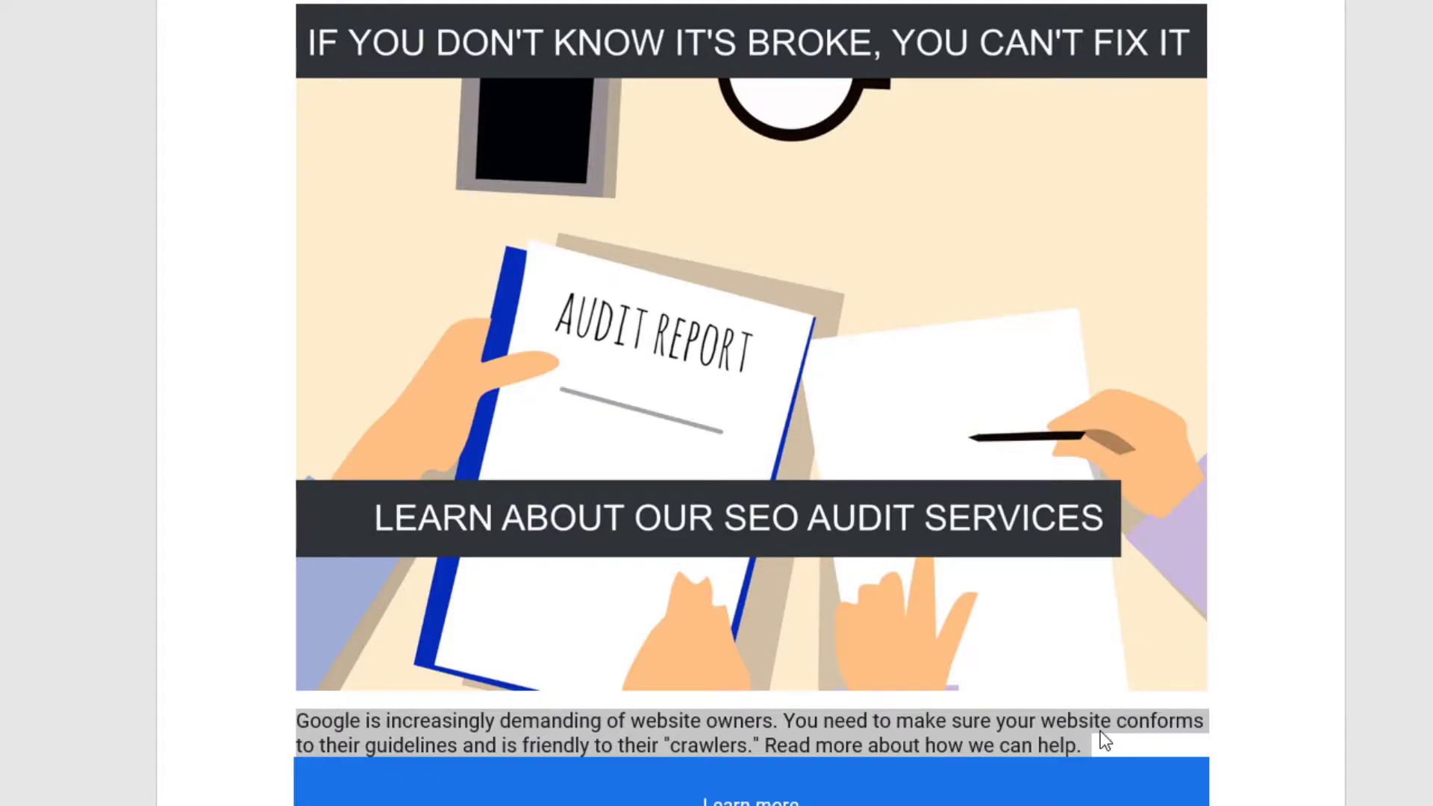
key(ctrl+c)
key(alt+Tab)
key(ctrl+v)
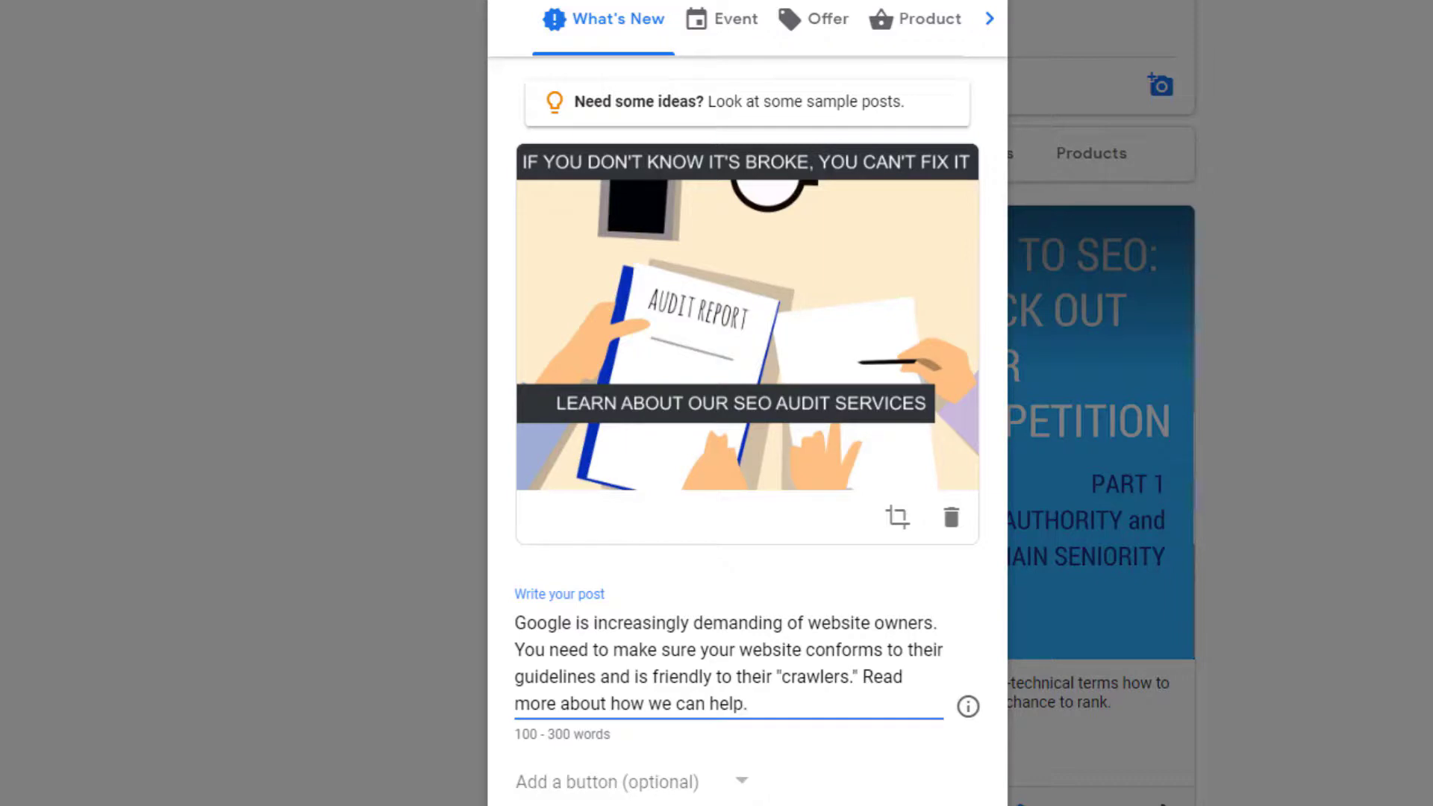
Give the post a Learn more button using the SEO audit link with UTM parameters from the Word catalog, and publish the post in Chrome
click(735, 787)
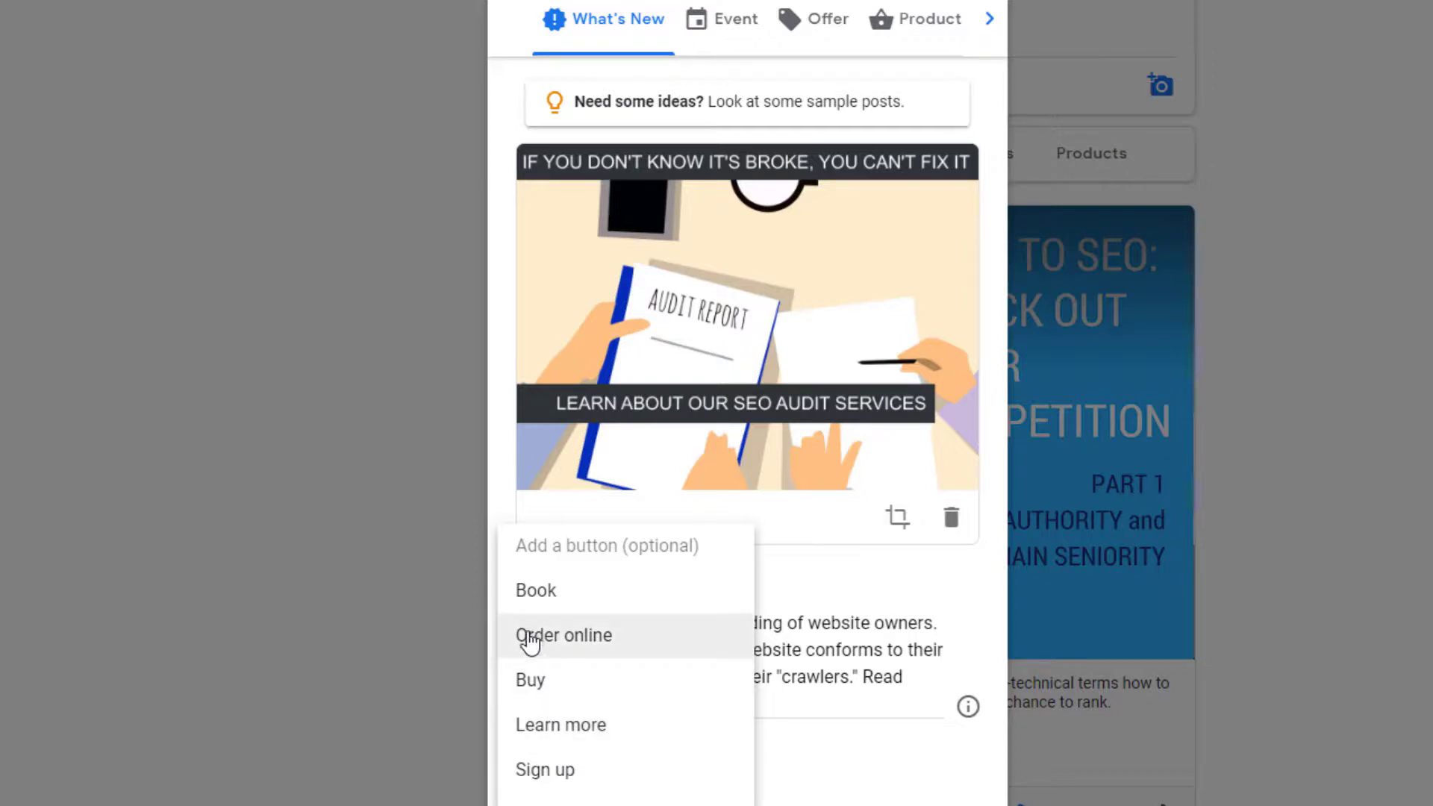
click(562, 737)
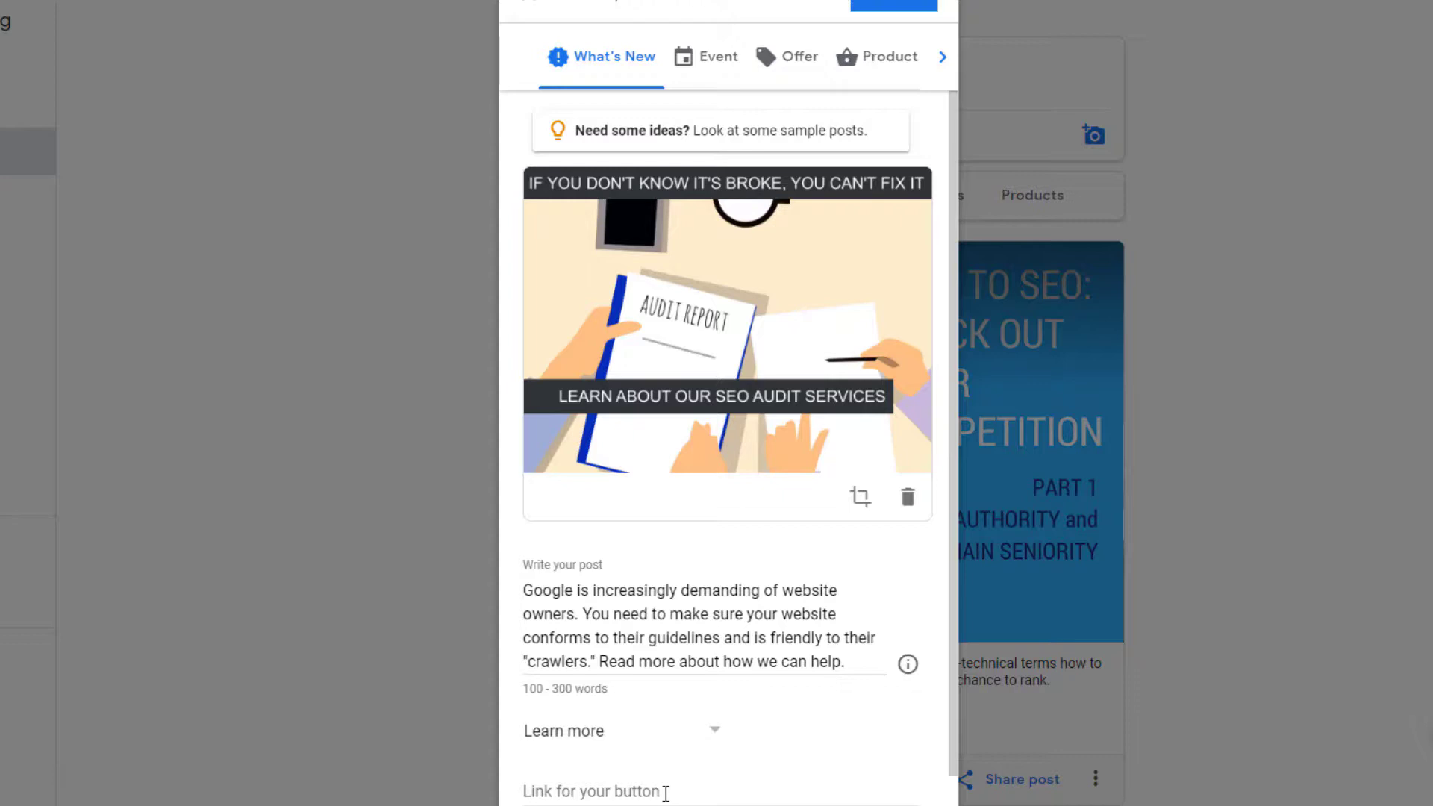
click(530, 795)
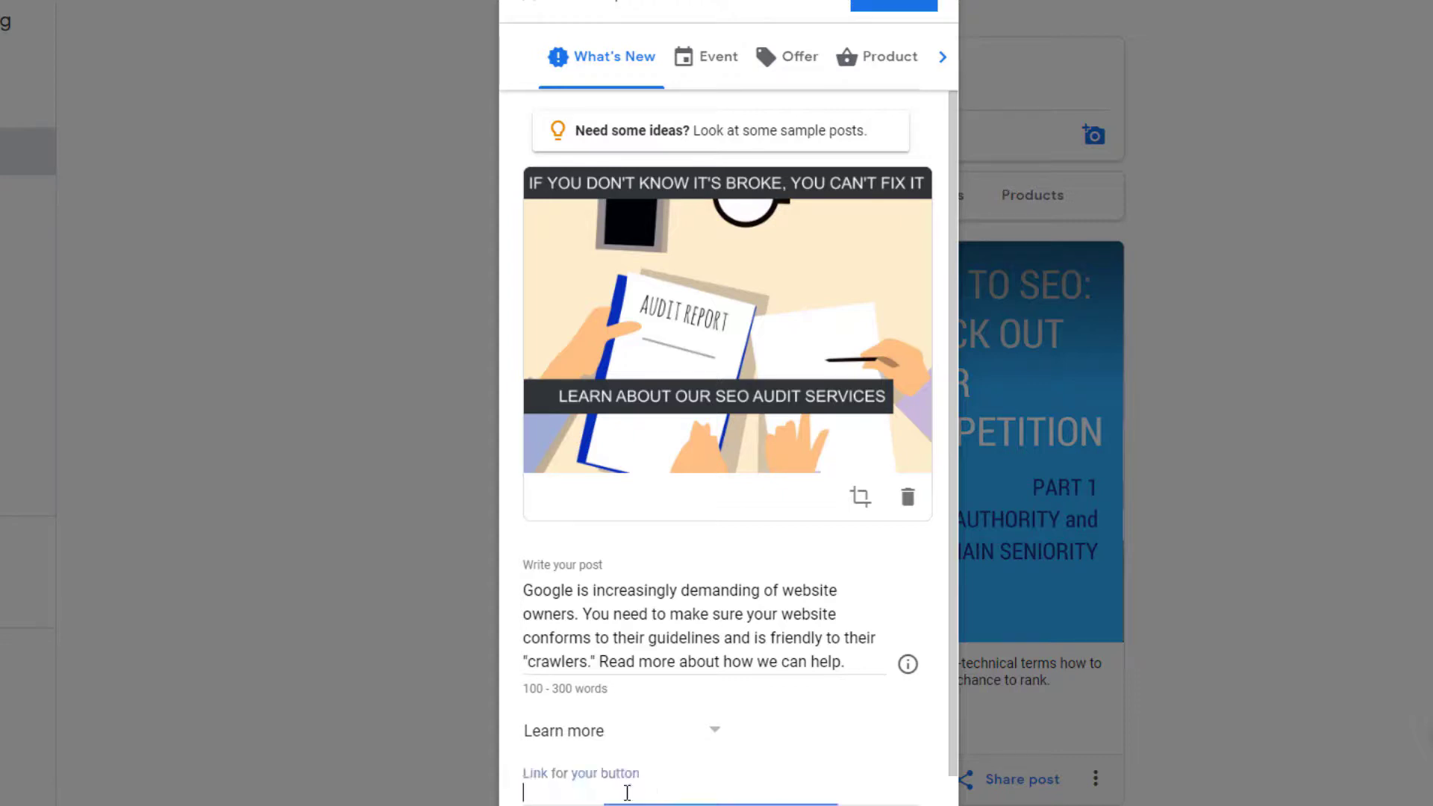
key(alt+Tab)
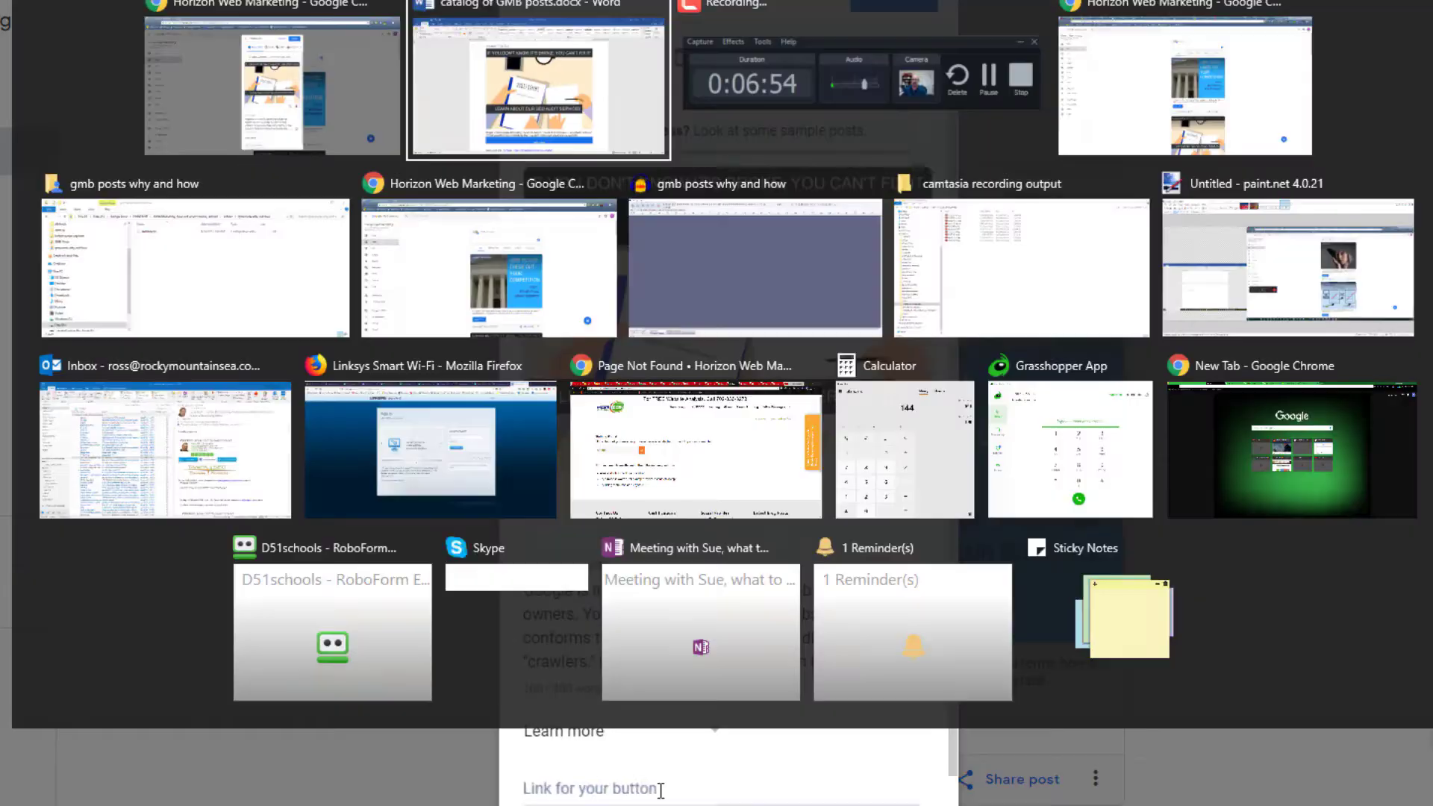
scroll(567, 687, down, 3)
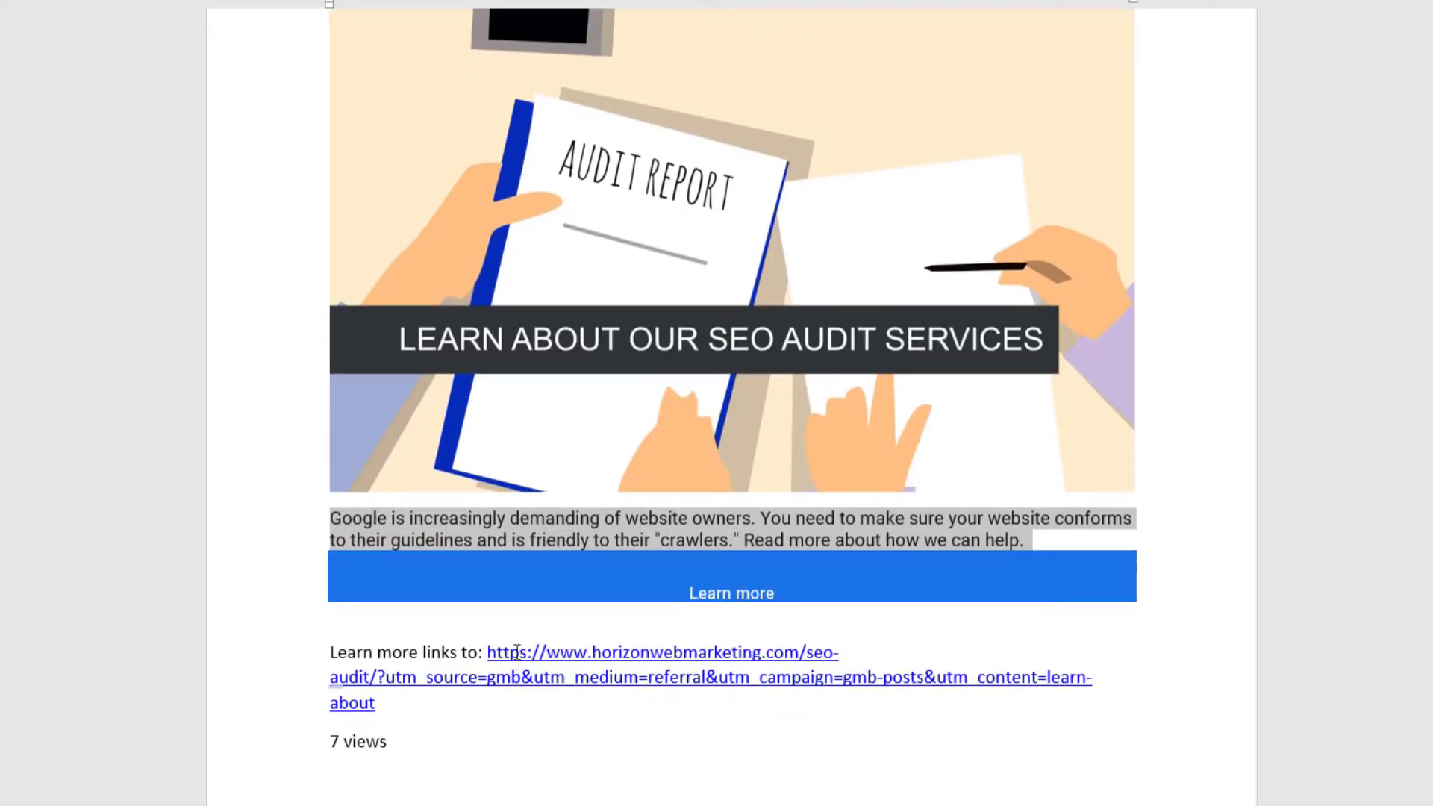
drag(489, 651, 378, 703)
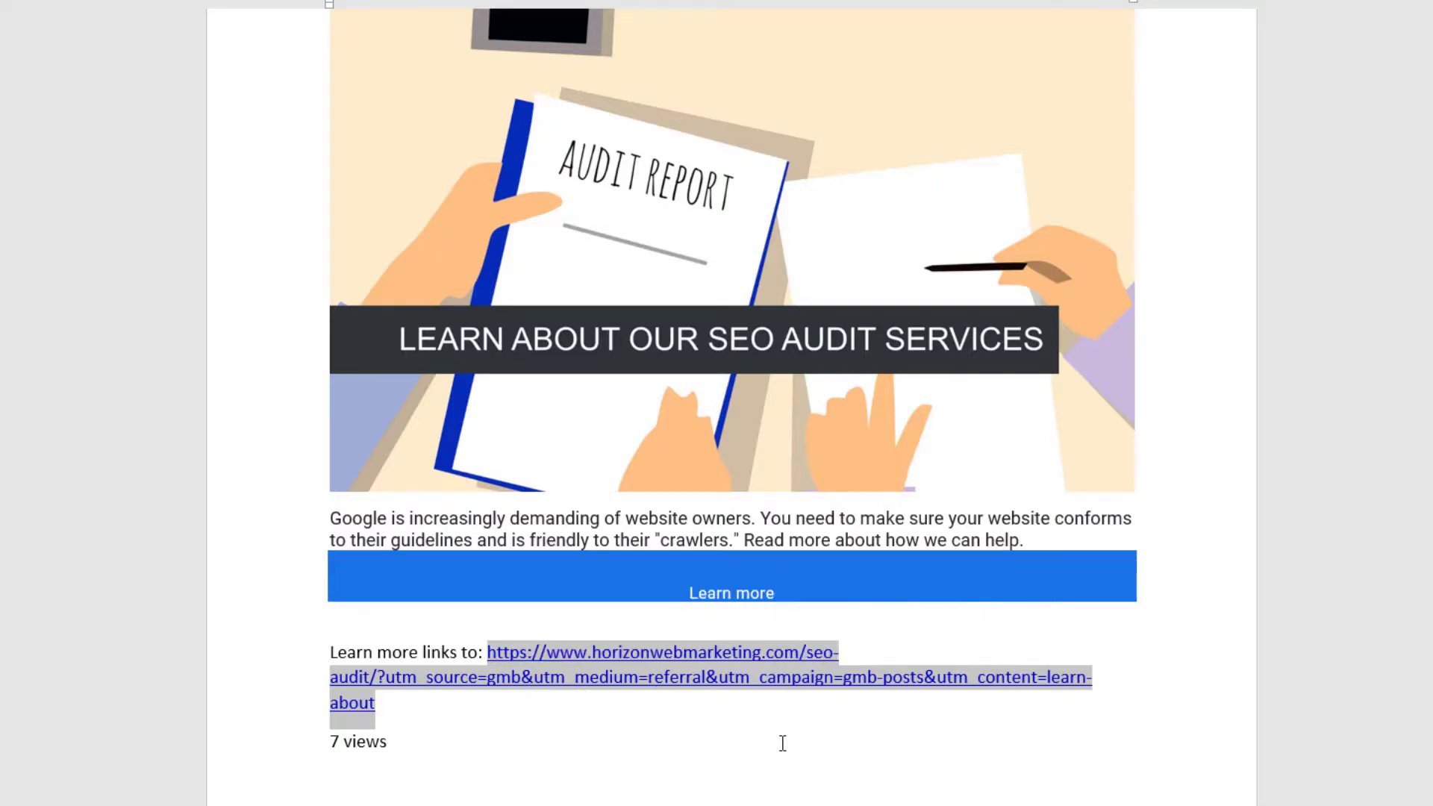
key(alt+Tab)
key(ctrl+v)
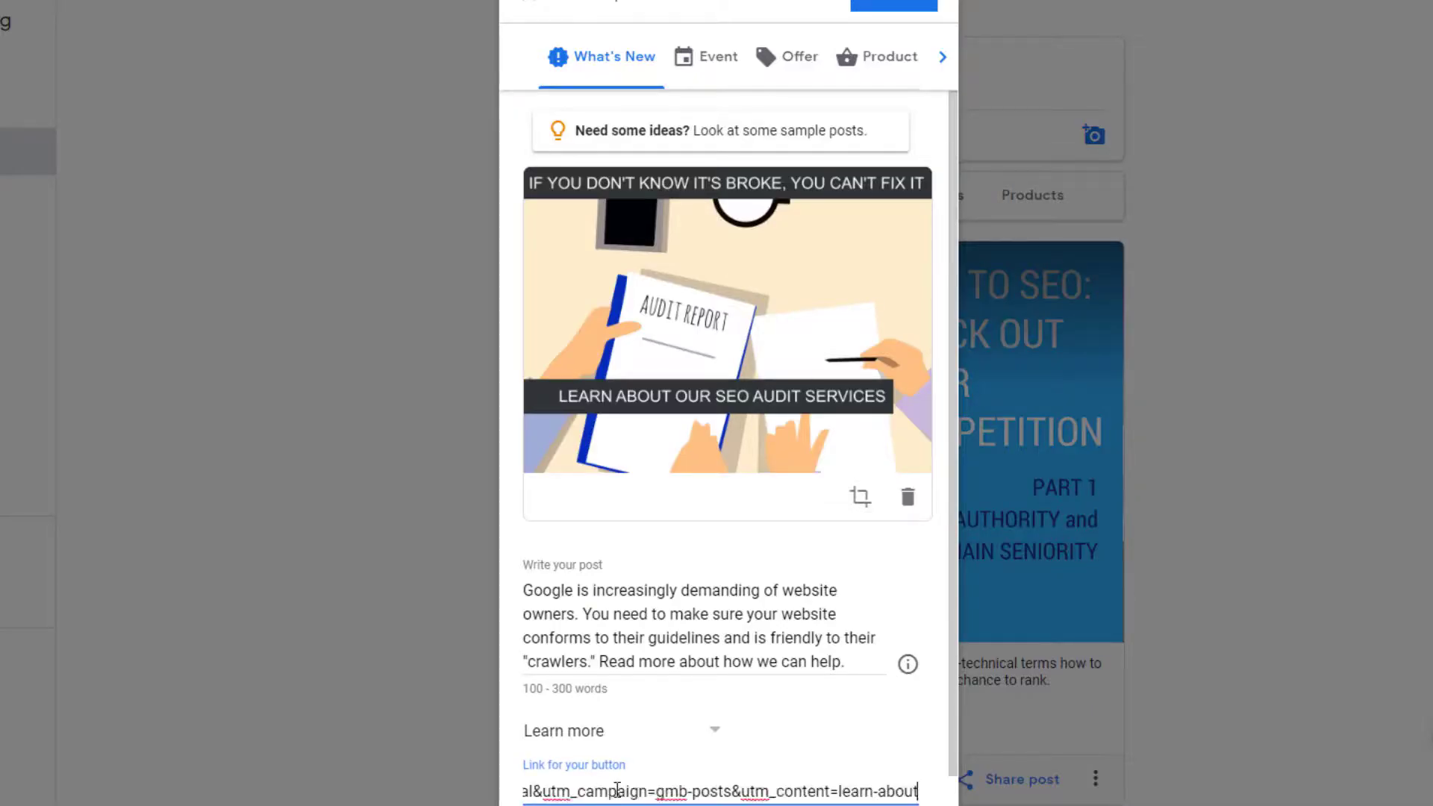
click(800, 793)
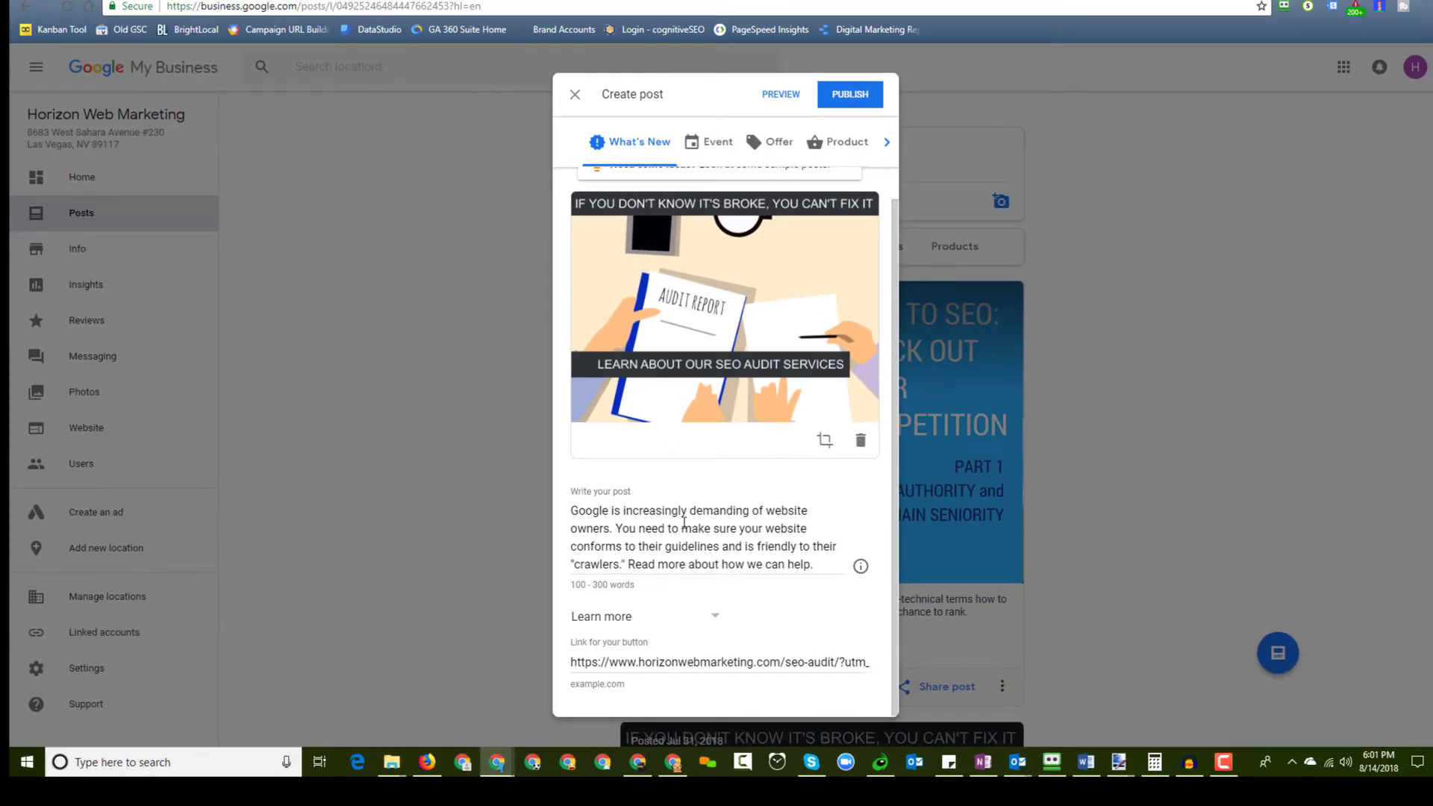
click(839, 95)
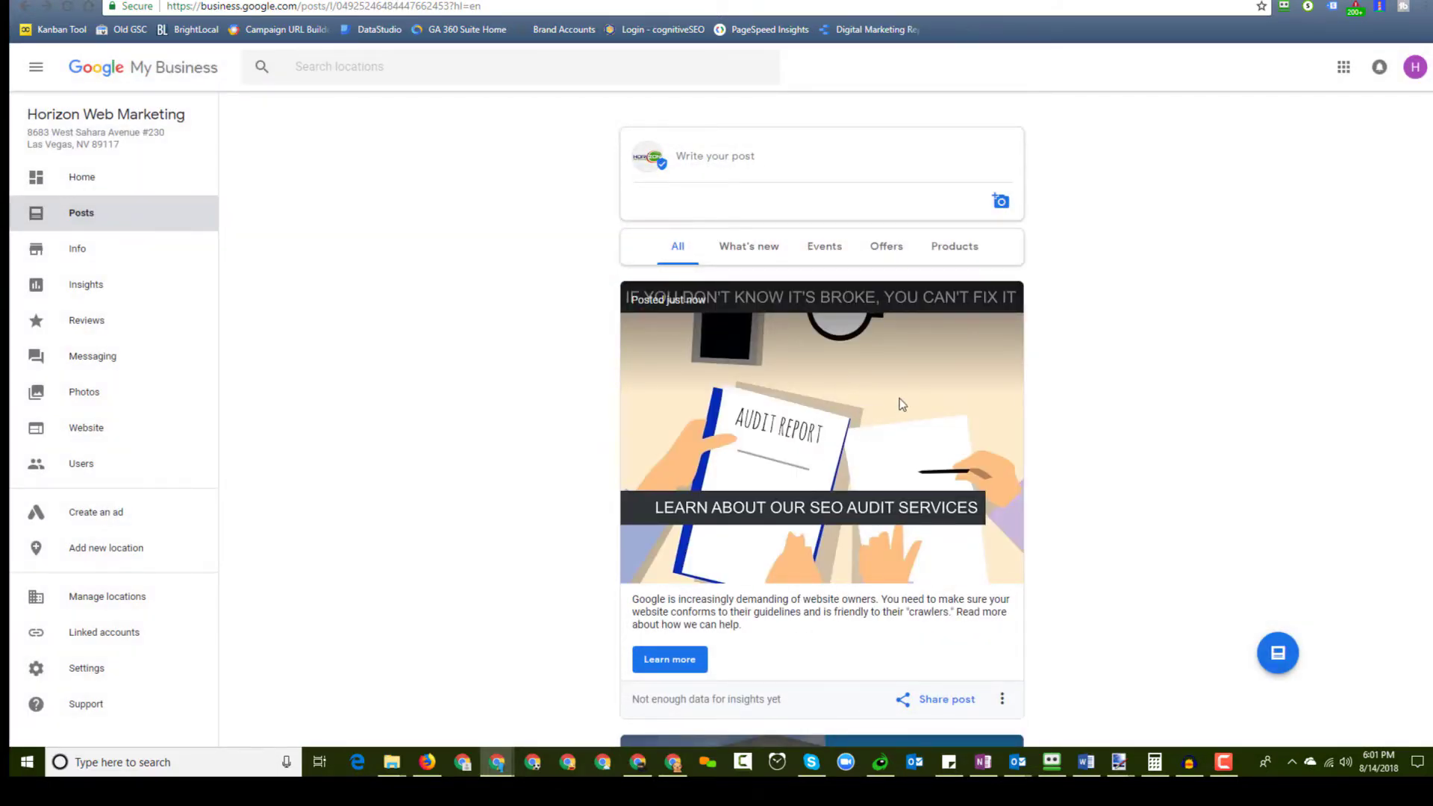
Sign out of the Google account and open a new incognito window
click(1408, 80)
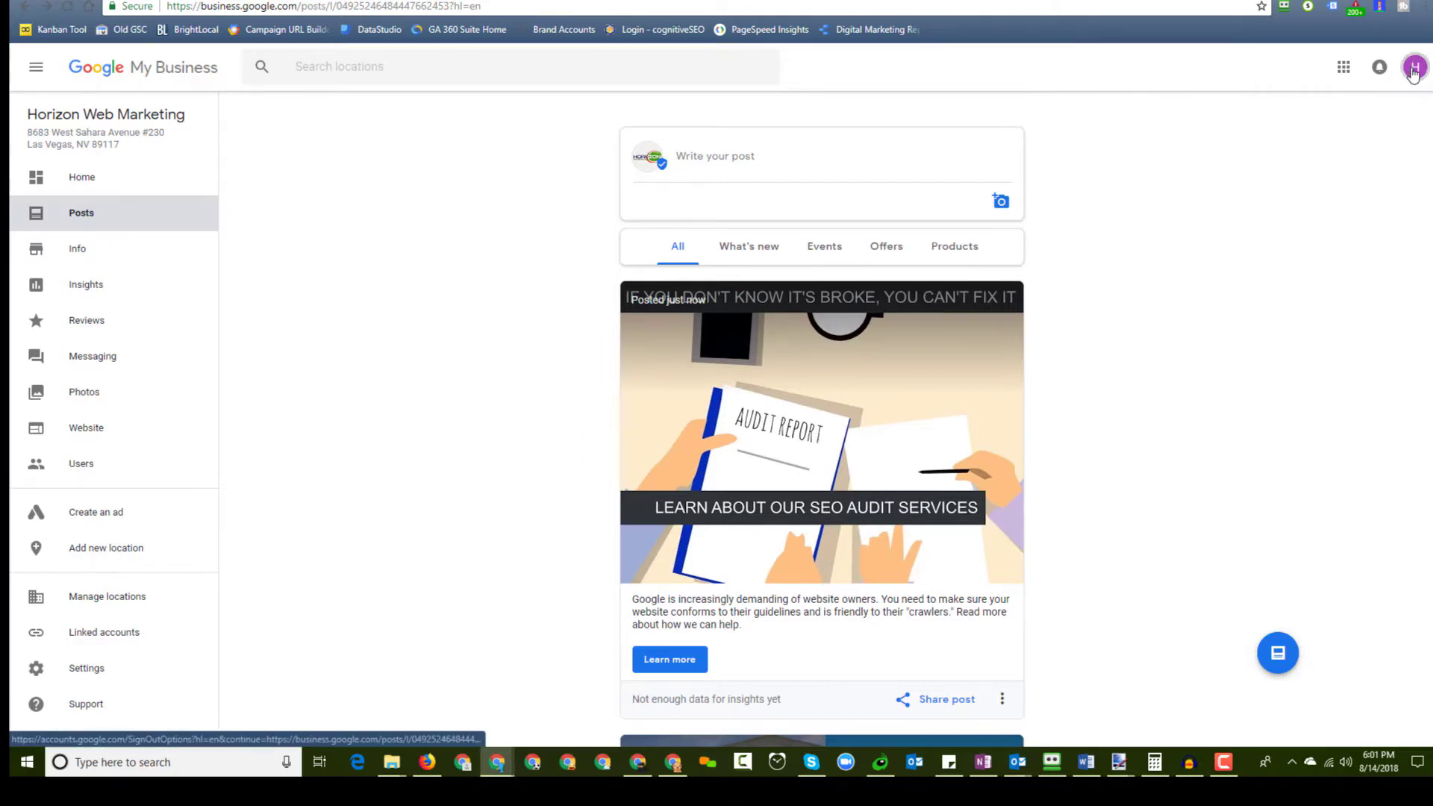
click(1393, 210)
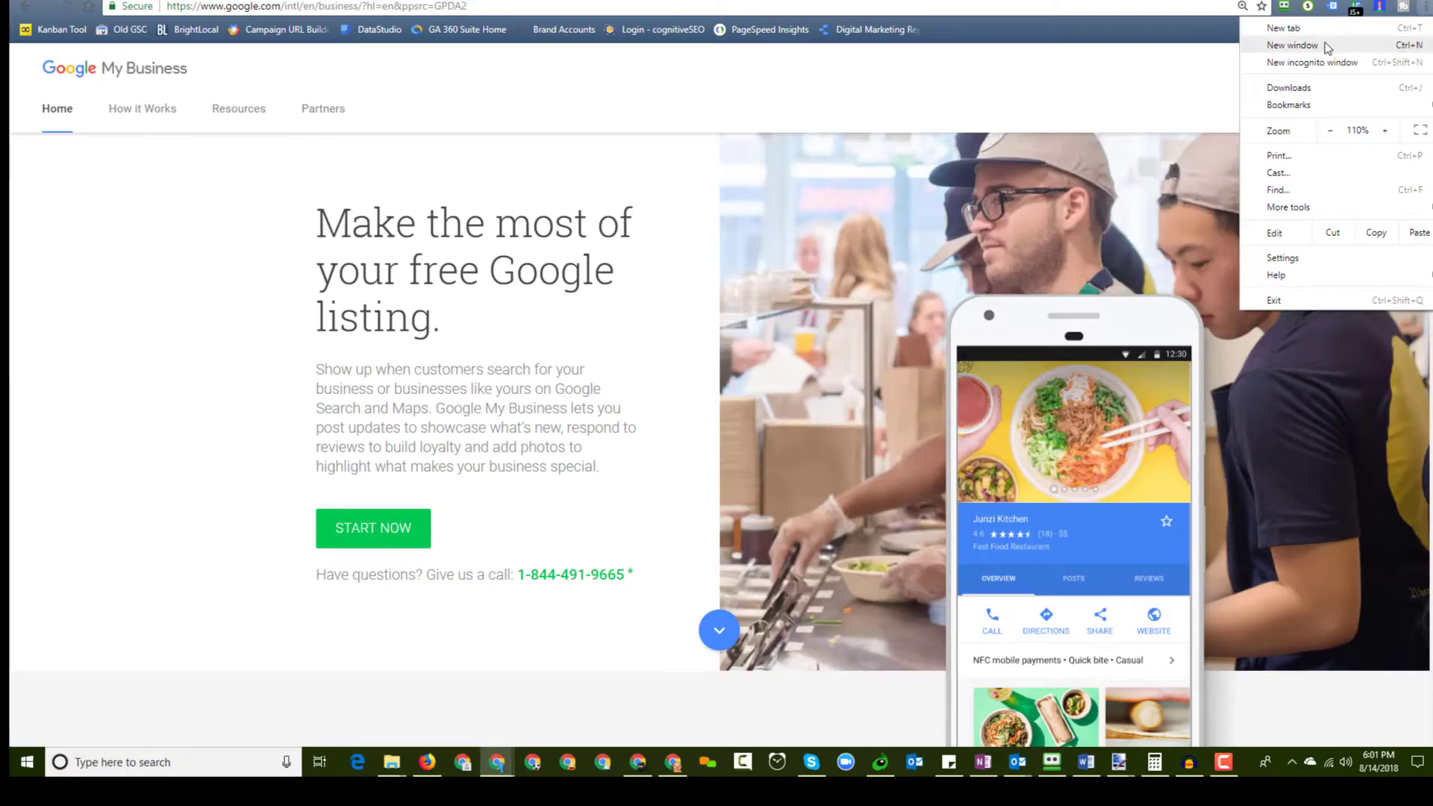
click(1321, 62)
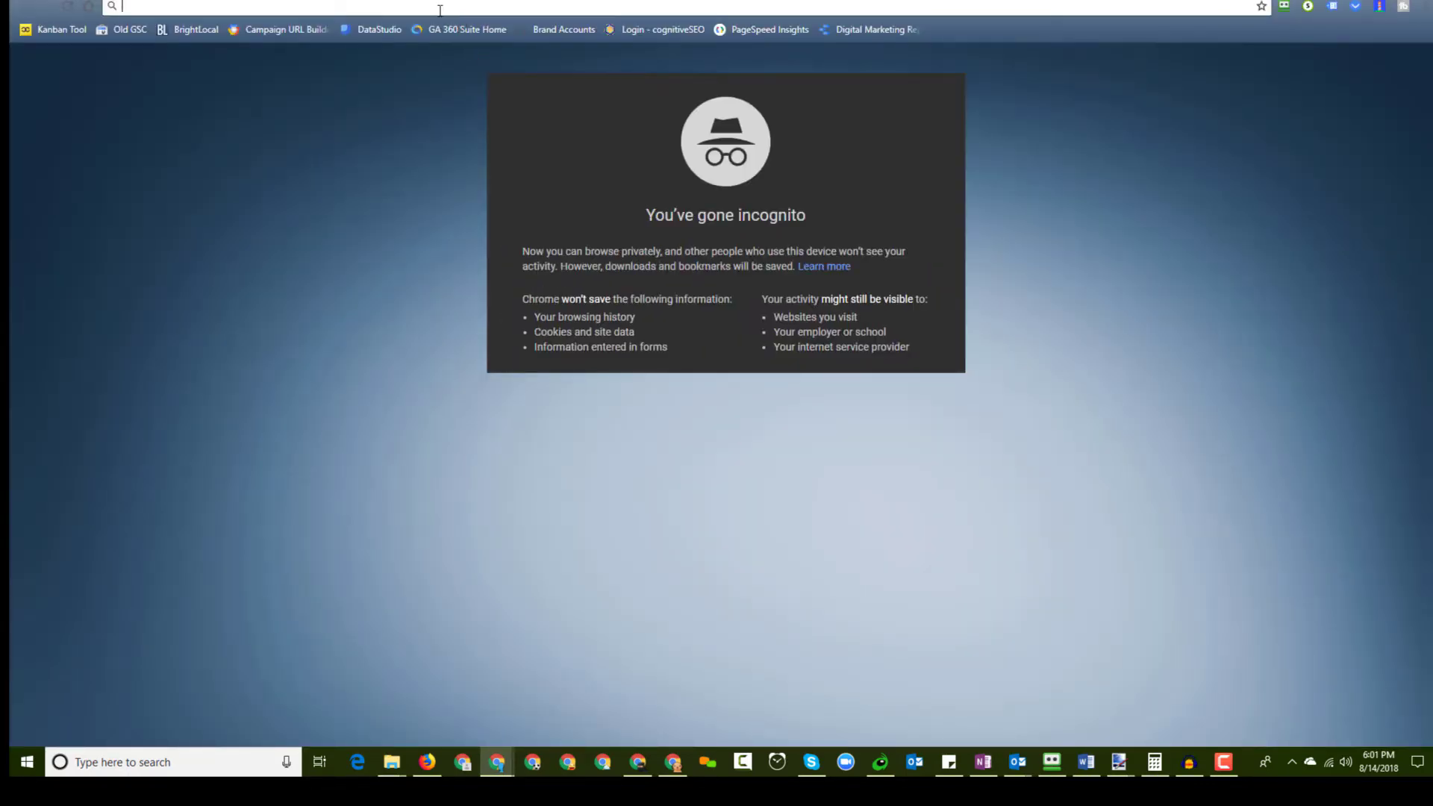
Search Google for "horizon web marketing" and examine the posts shown in the company's business listing
text(horizon)
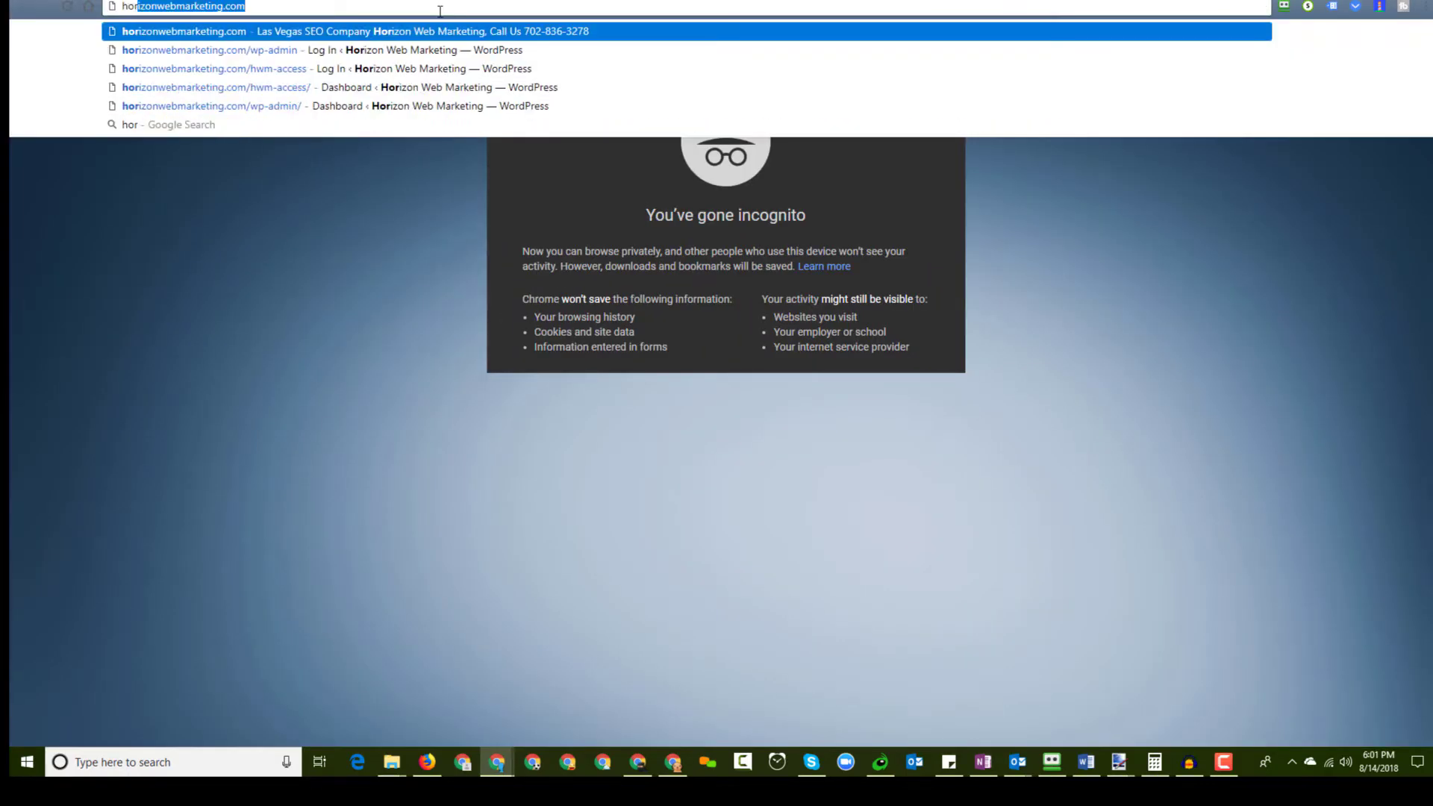
text( web )
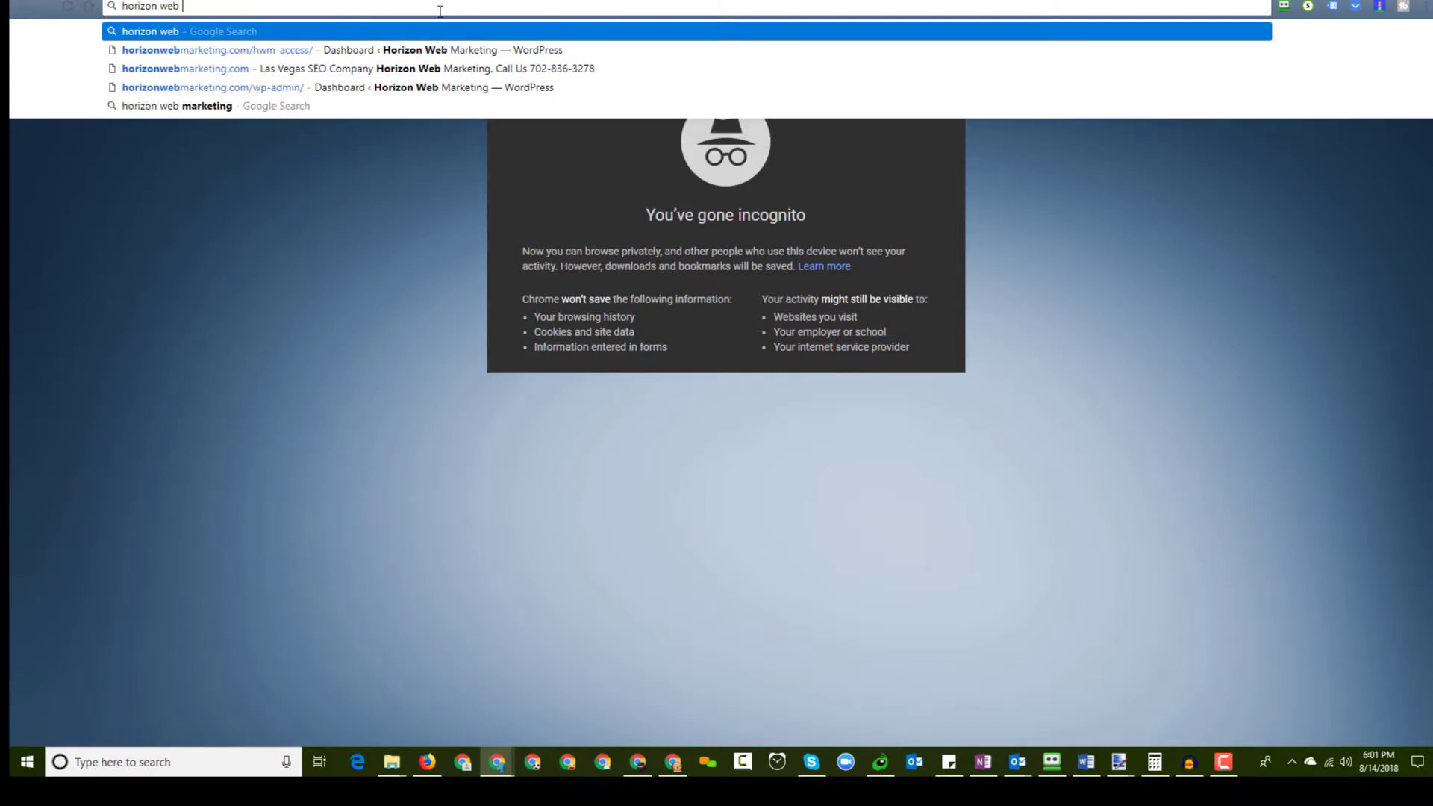
text(marketing)
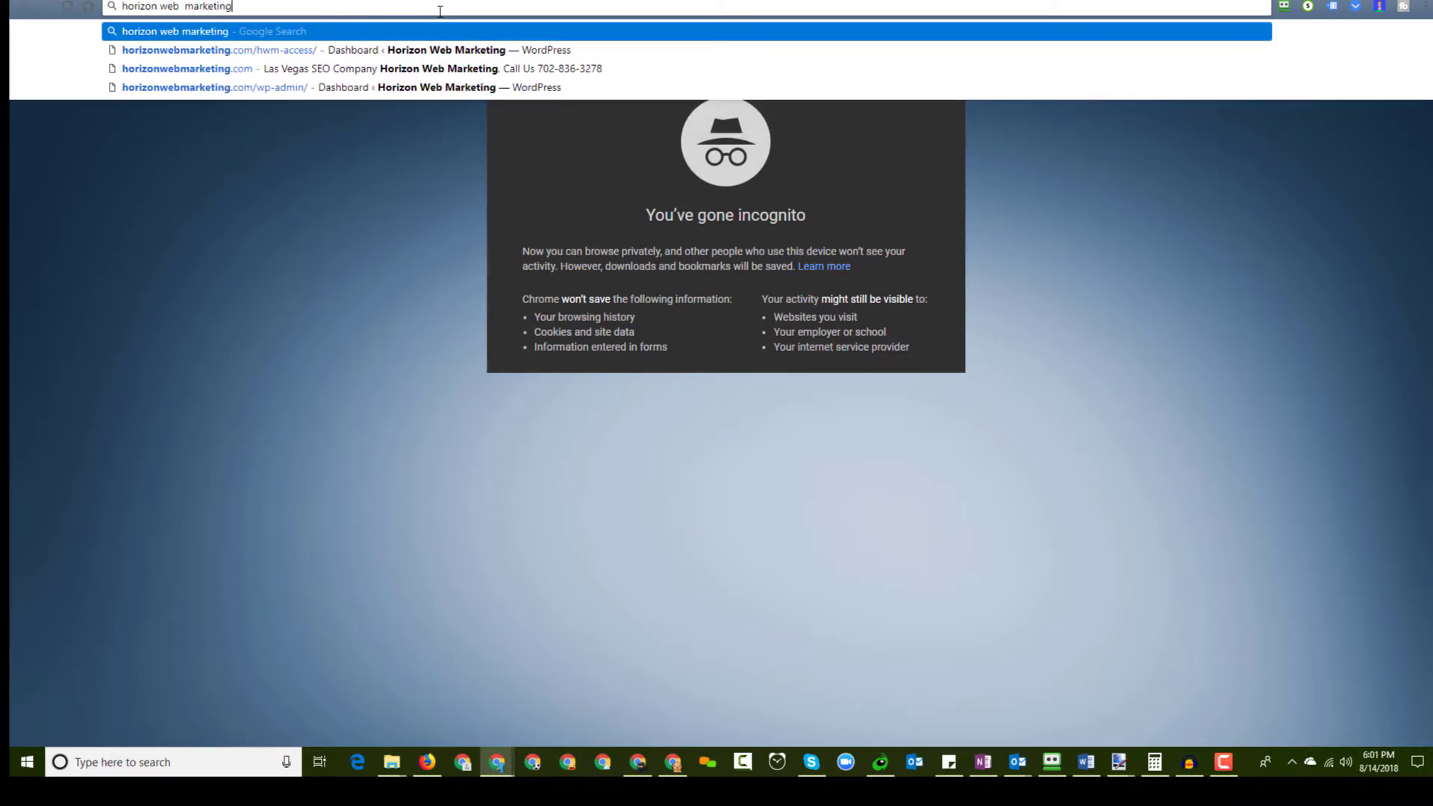
key(Return)
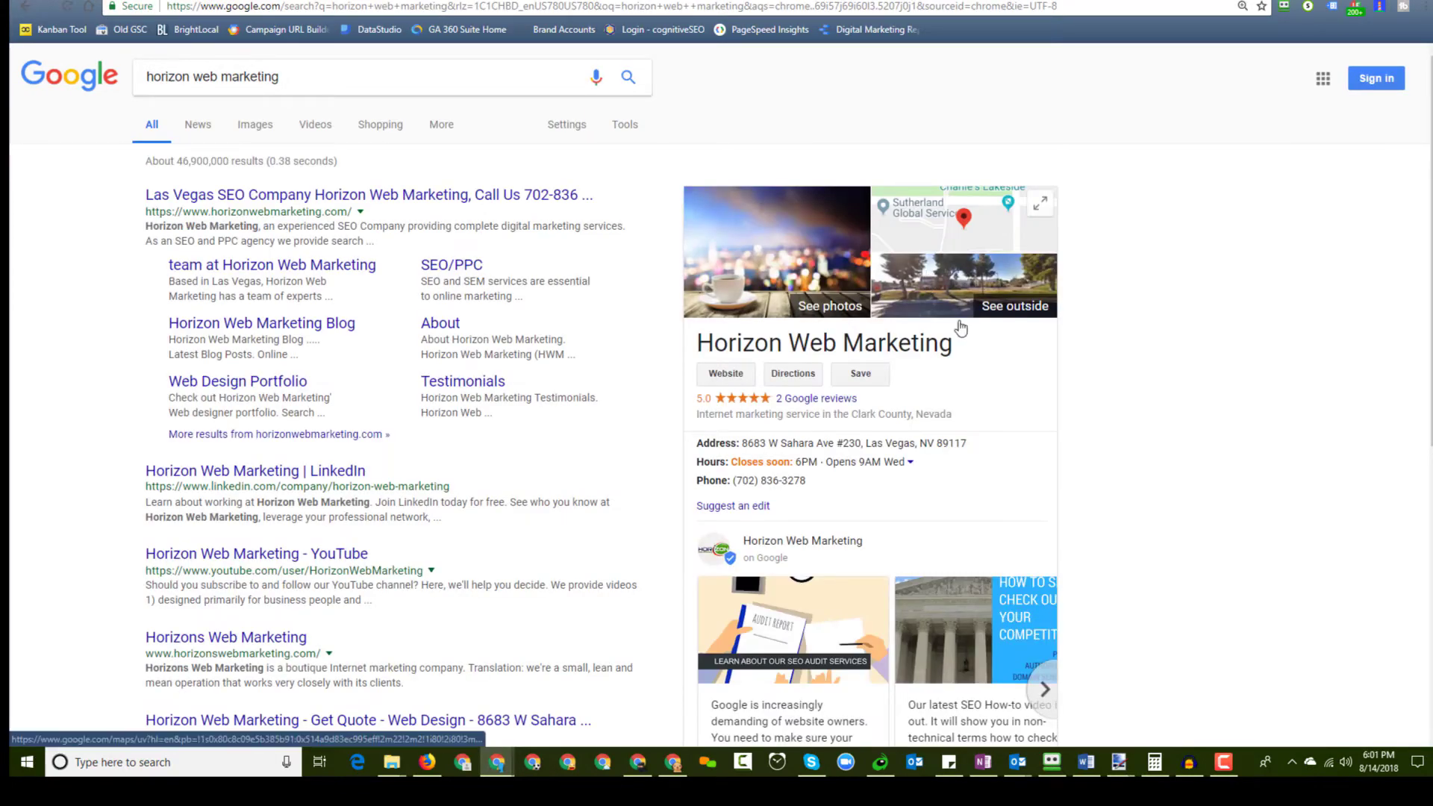
scroll(955, 558, down, 2)
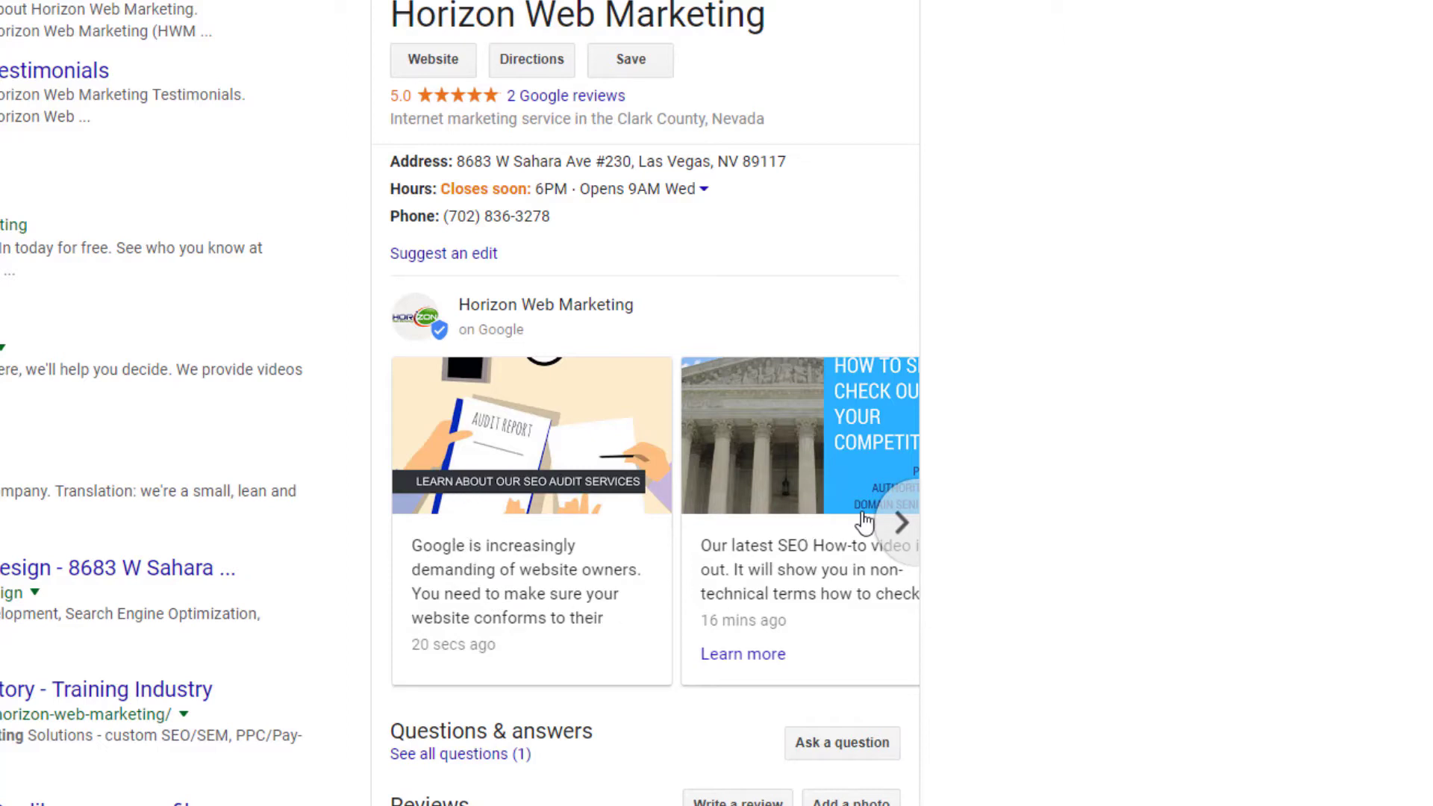
click(893, 534)
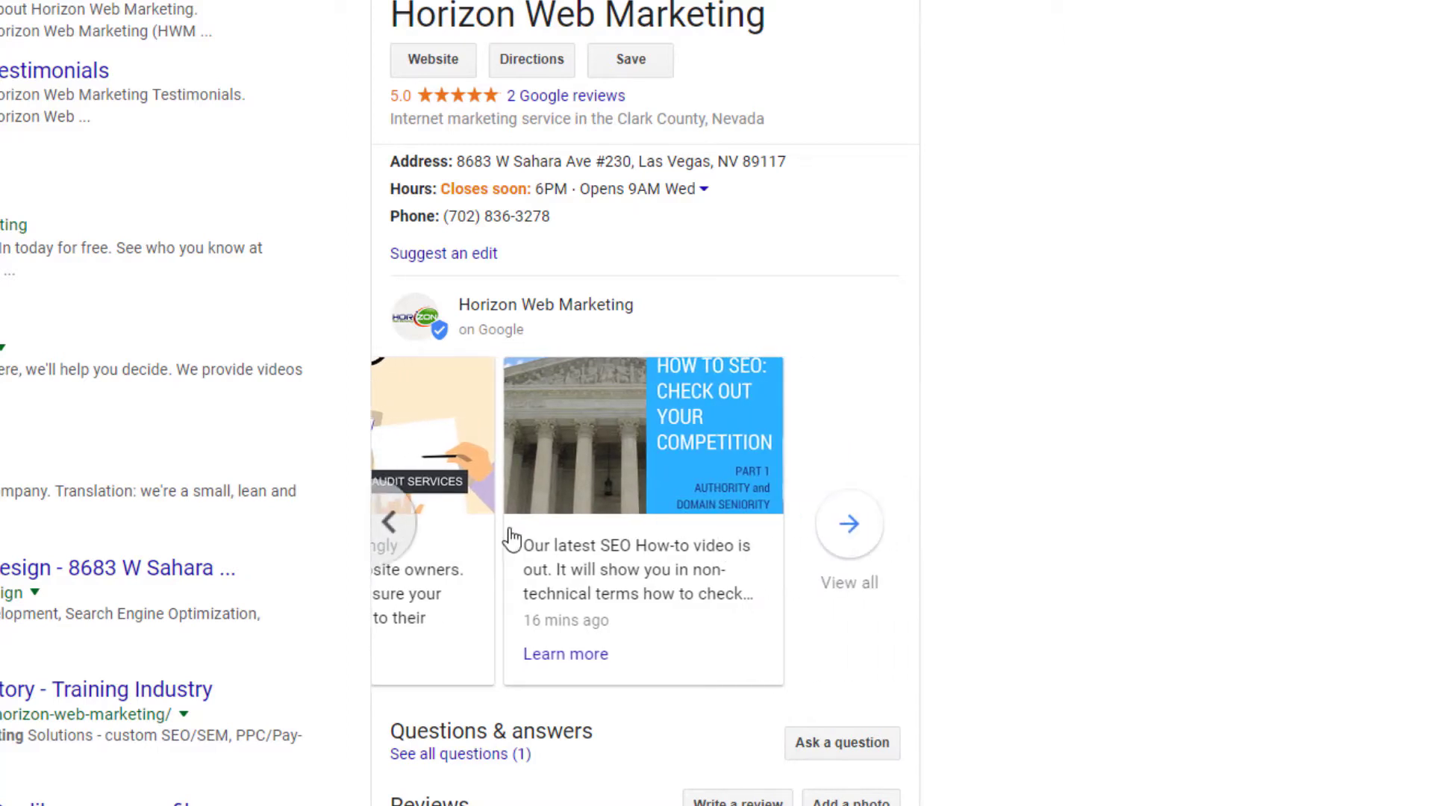
click(396, 534)
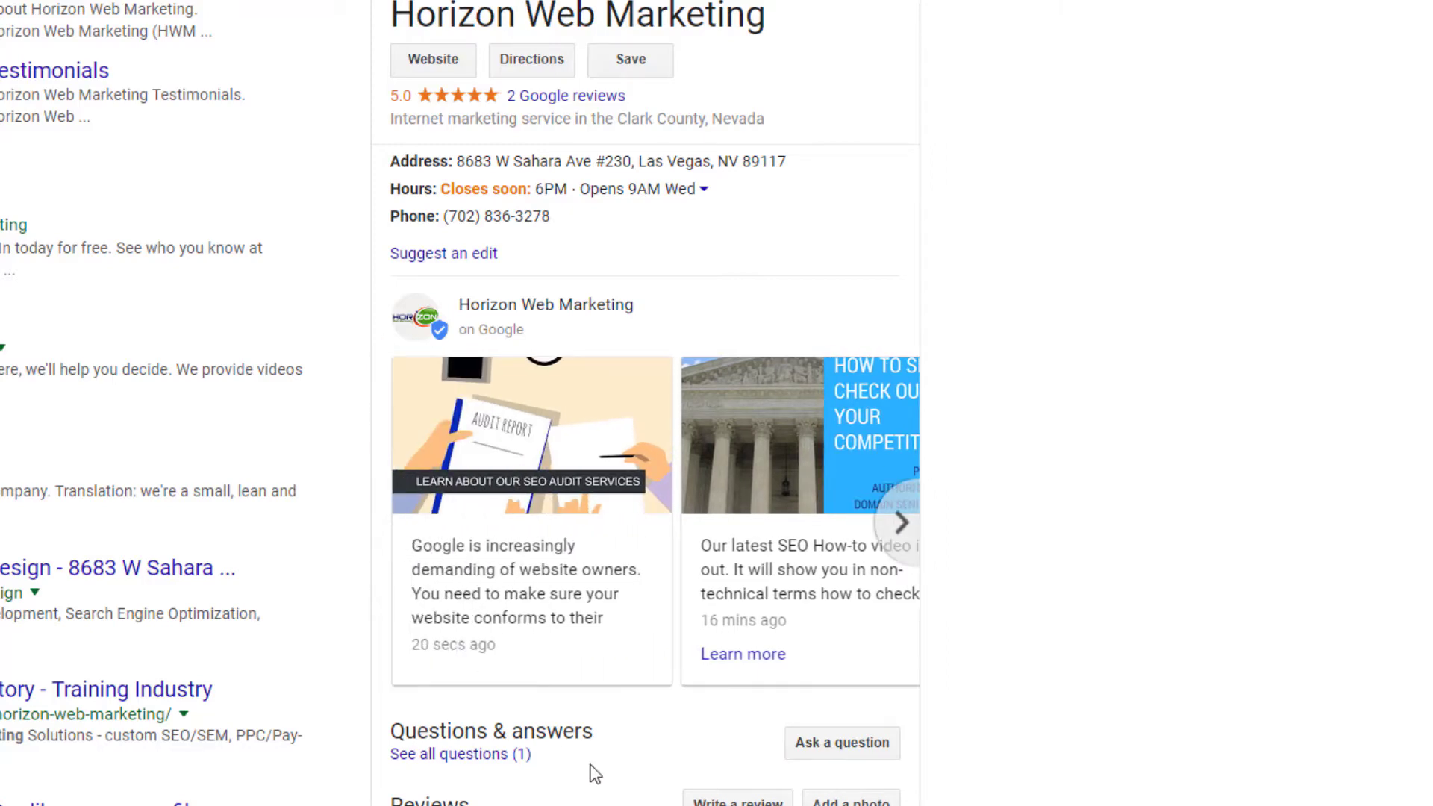
scroll(931, 666, up, 4)
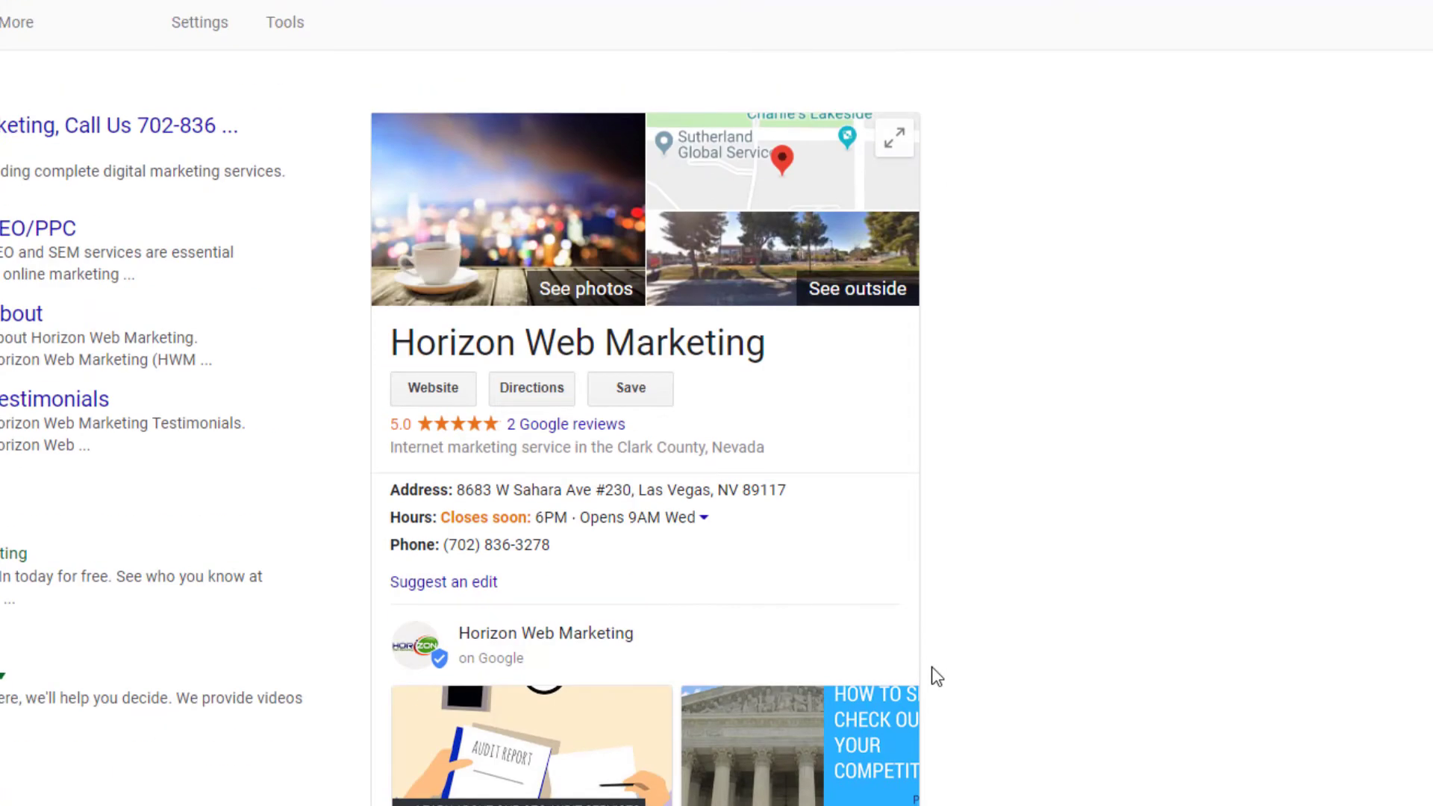